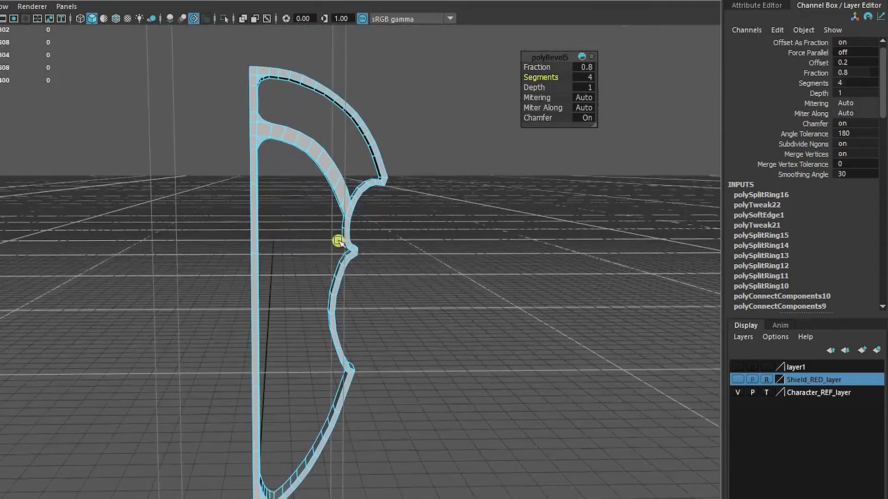
Step: Slide the rim's vertices at the concave notch to follow the shield reference in the front view
key("F8")
key("F8")
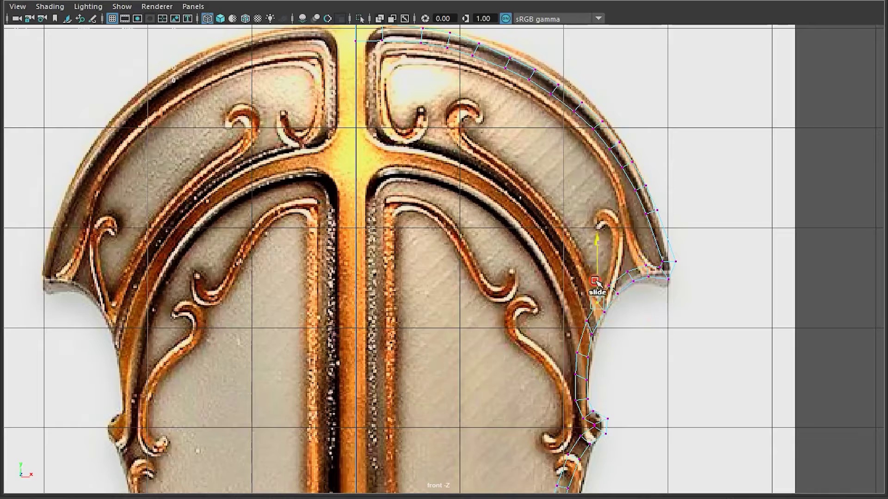
middle_click_drag(596, 302, 578, 292, "shift")
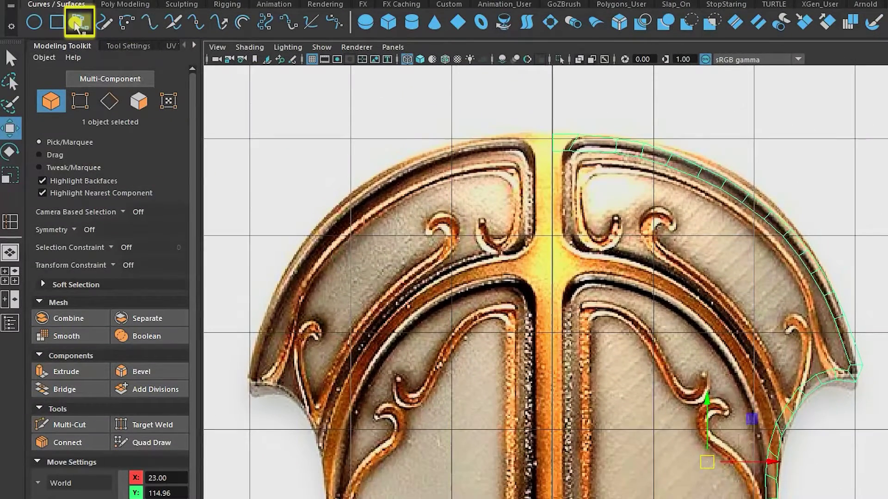
Step: Draw an EP curve along the middle of the shield's inner arch, from the rim's notch up to the central cross
left_click(78, 27)
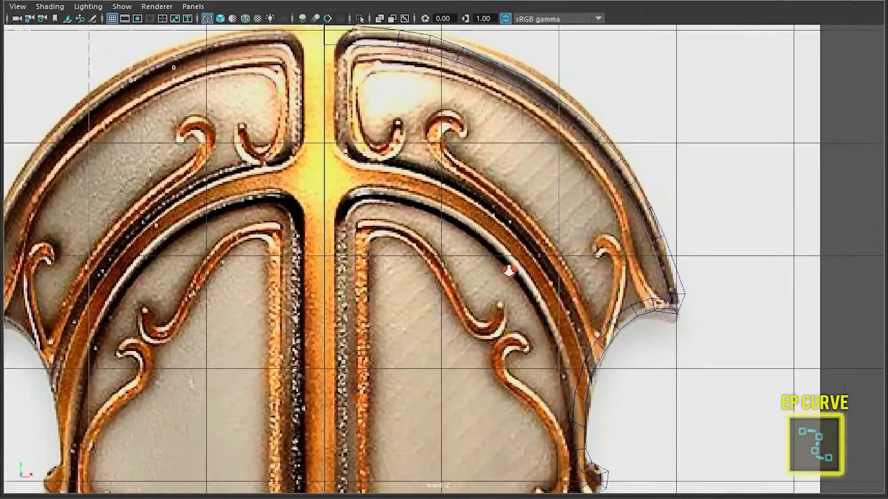
scroll(508, 272, "up", 2)
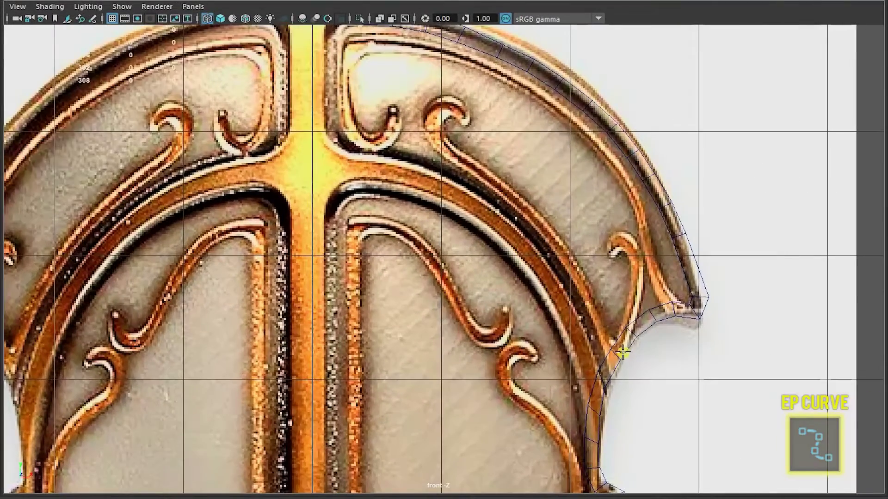
key("space")
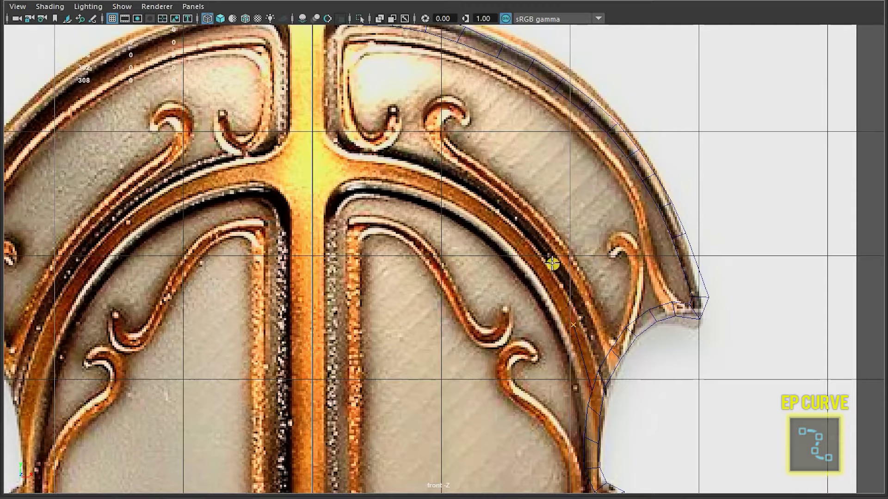
left_click(523, 245)
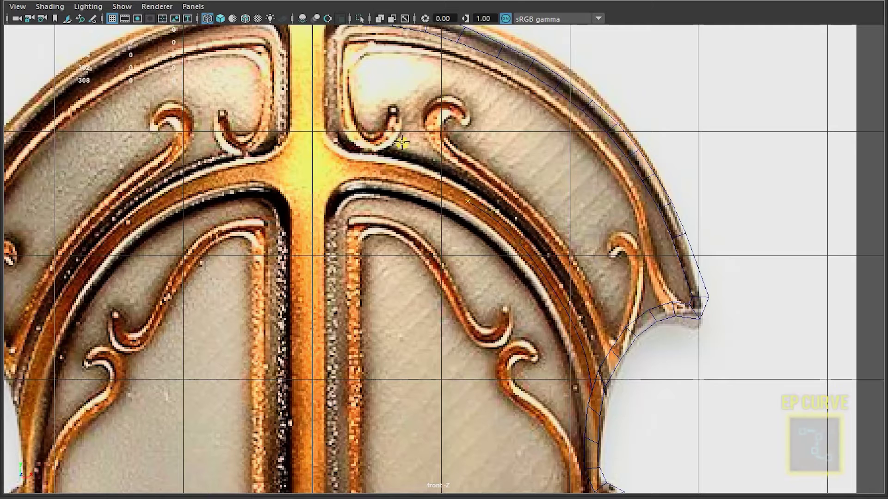
left_click_drag(397, 170, 392, 172)
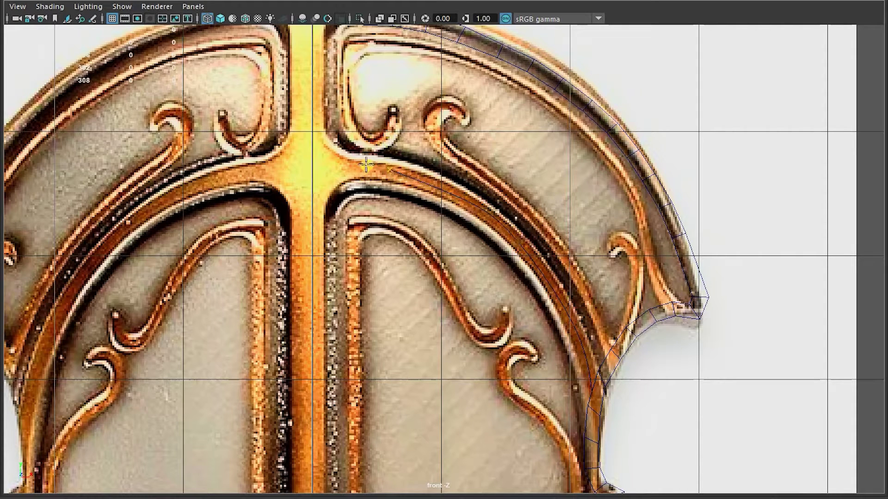
left_click_drag(346, 166, 340, 165)
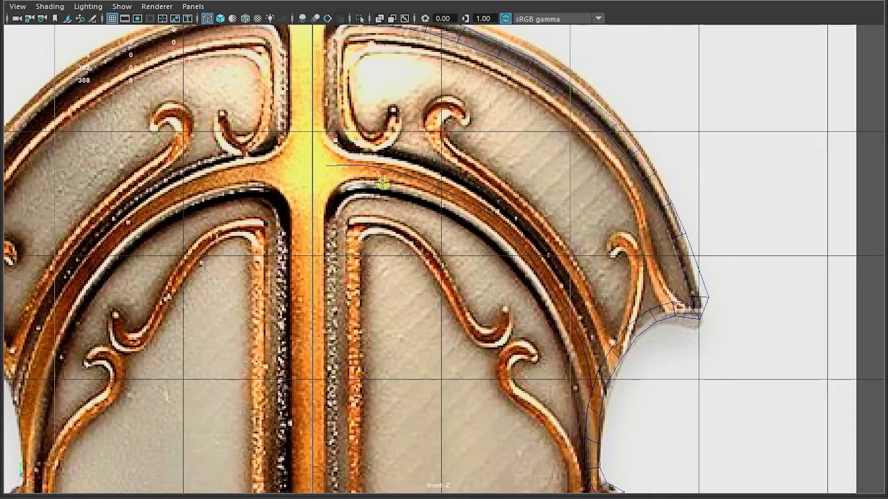
key("Return")
Step: Centre the curve's pivot and move the curve in depth to the middle of the rim's thickness
key("space")
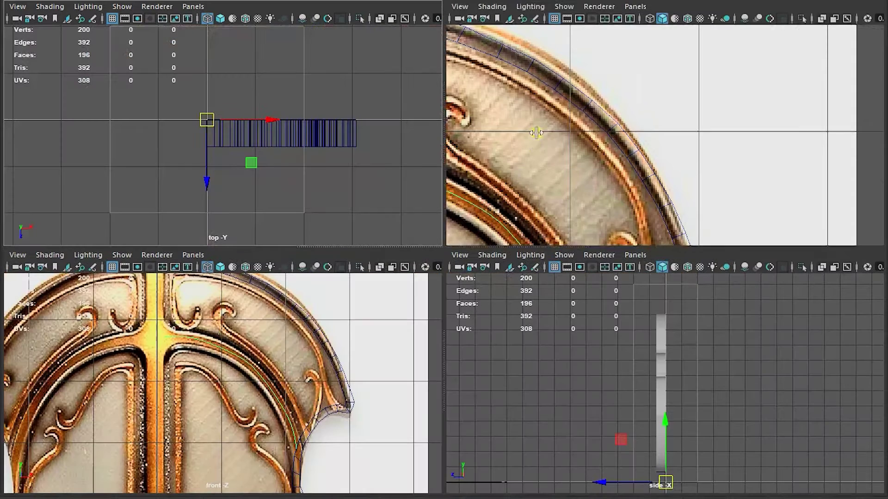
scroll(230, 132, "up", 3)
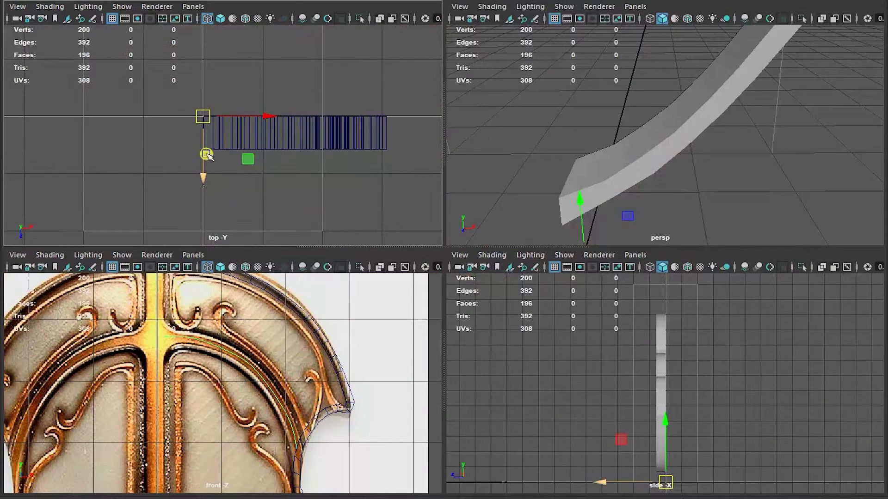
left_click_drag(202, 142, 203, 148)
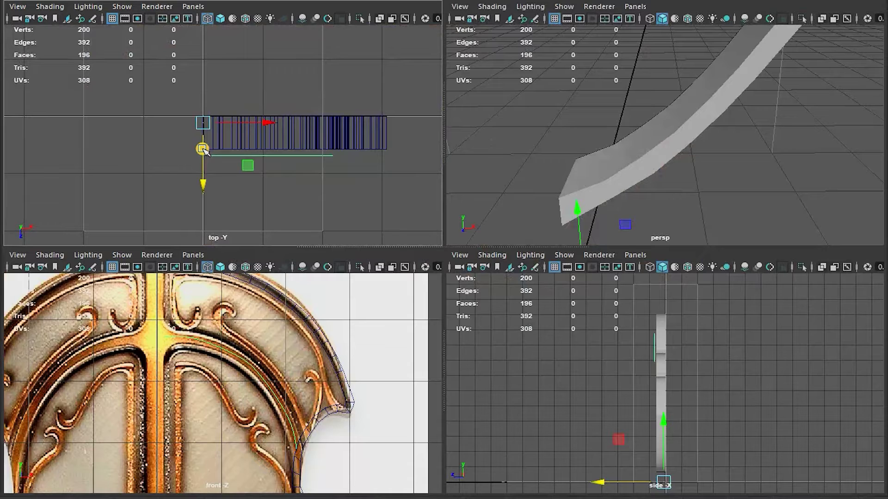
left_click(227, 163)
left_click_drag(272, 177, 273, 155)
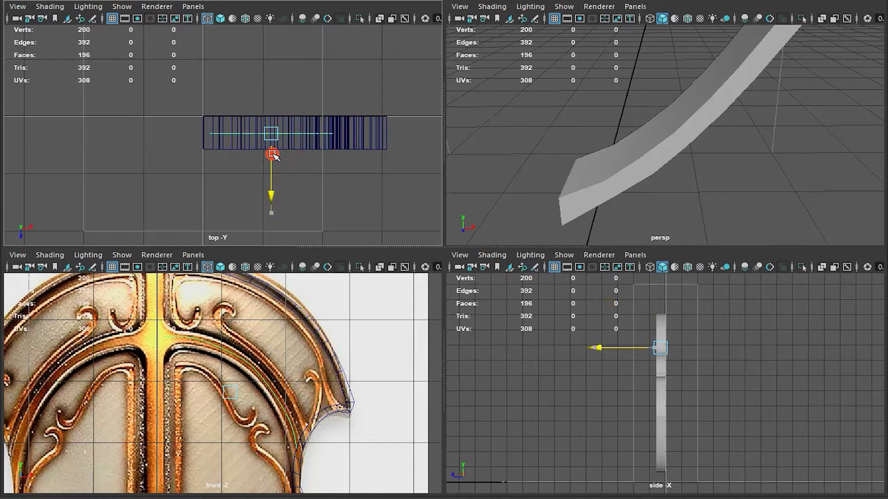
left_click_drag(272, 155, 273, 155)
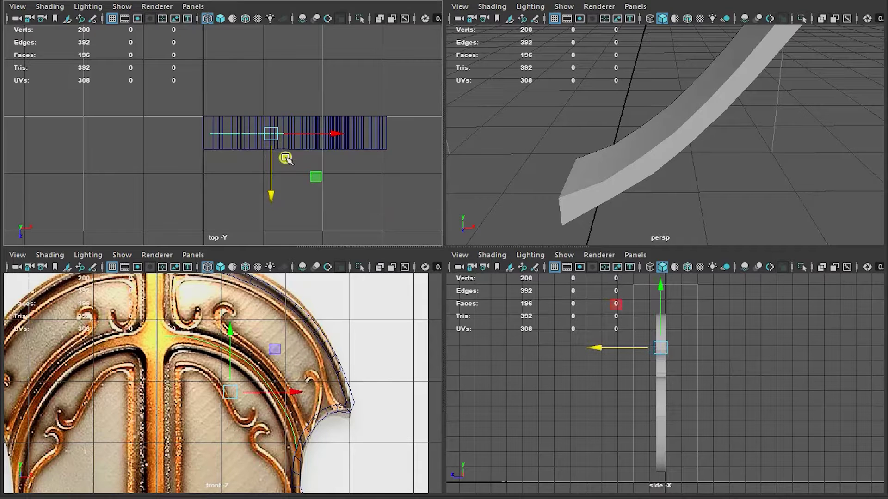
Step: Extrude the rim's inner face at the notch along the arch curve with 8 divisions
left_click(305, 421)
right_click_drag(306, 422, 296, 245)
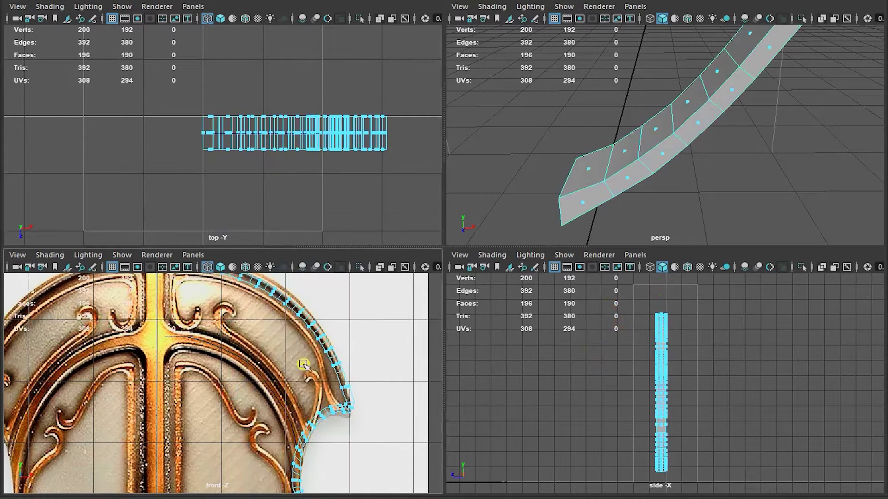
left_click(295, 445)
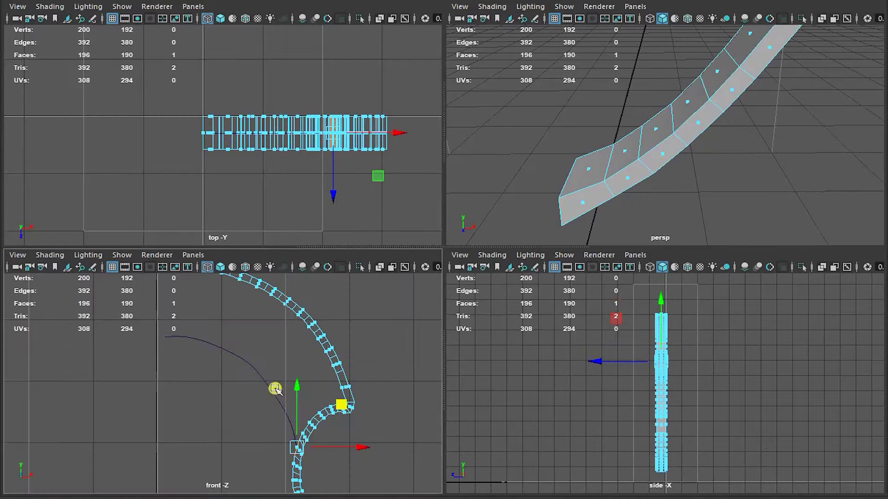
left_click(269, 387, "shift")
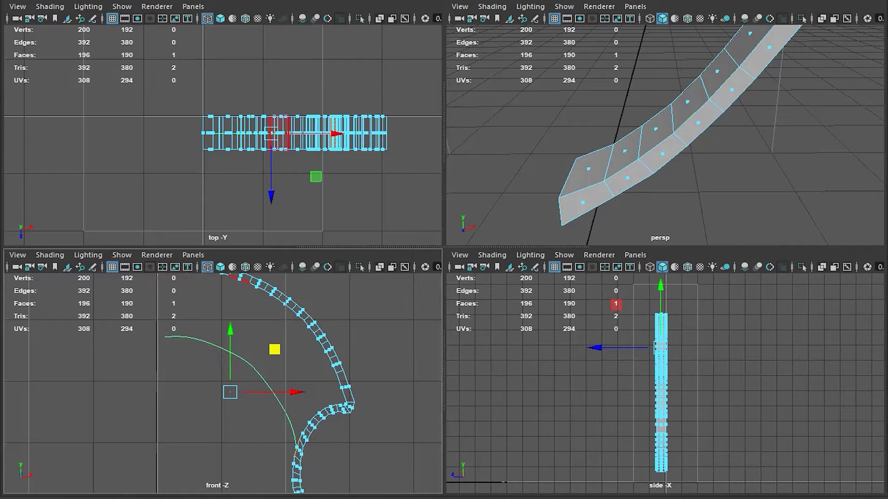
key("ctrl+e")
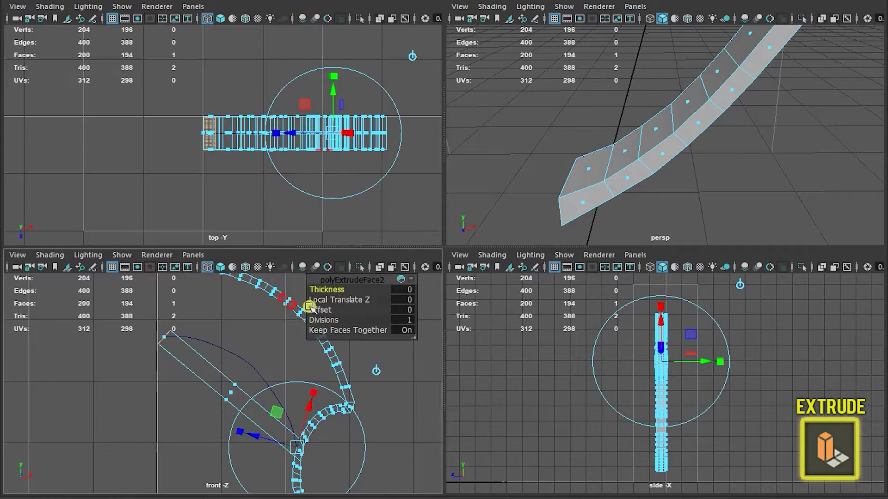
left_click_drag(323, 319, 370, 322)
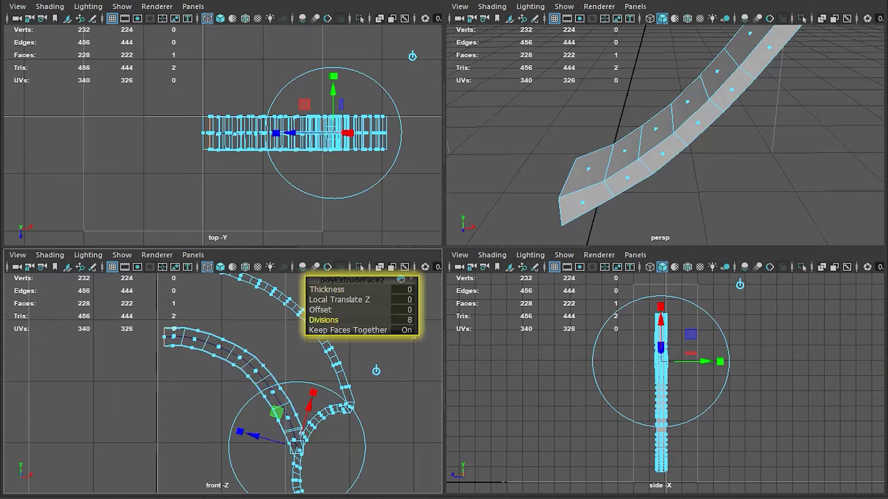
Step: Raise the arch extrusion's divisions to 9
right_click_drag(302, 359, 311, 372, "alt")
middle_click_drag(311, 372, 305, 372, "alt")
right_click_drag(291, 370, 306, 388, "alt")
middle_click_drag(256, 341, 269, 394, "alt")
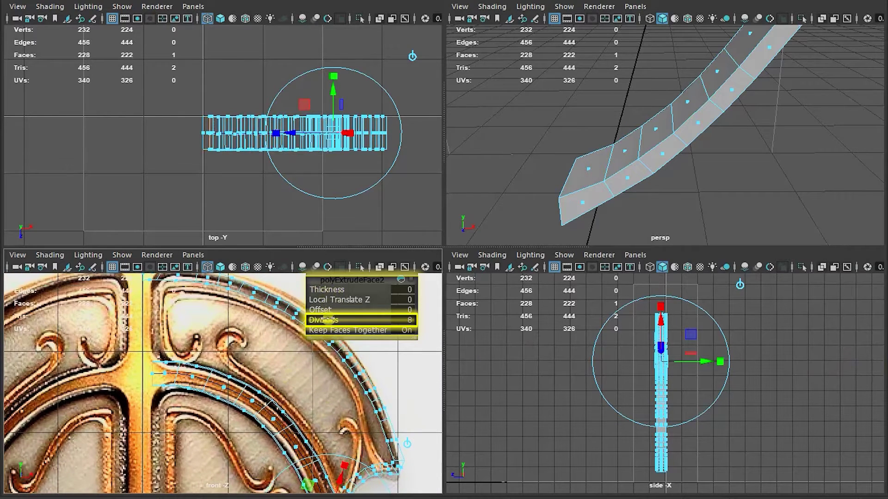
left_click_drag(329, 320, 334, 320)
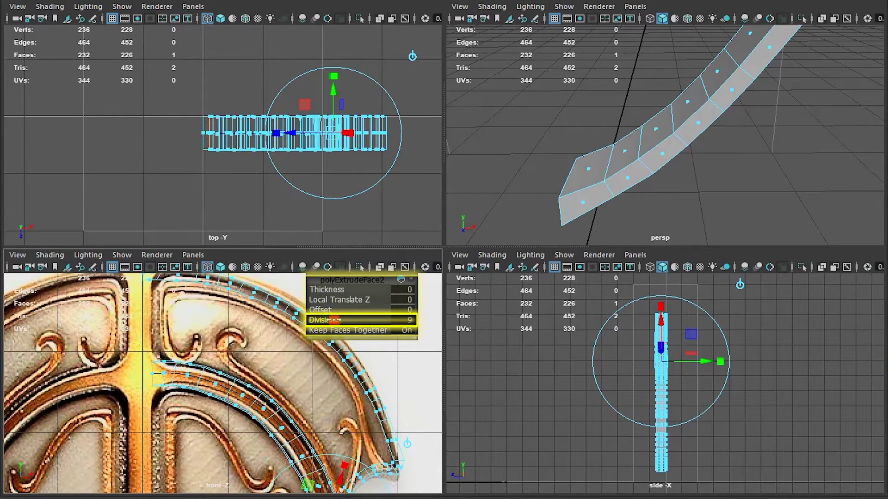
middle_click_drag(295, 360, 263, 310, "alt")
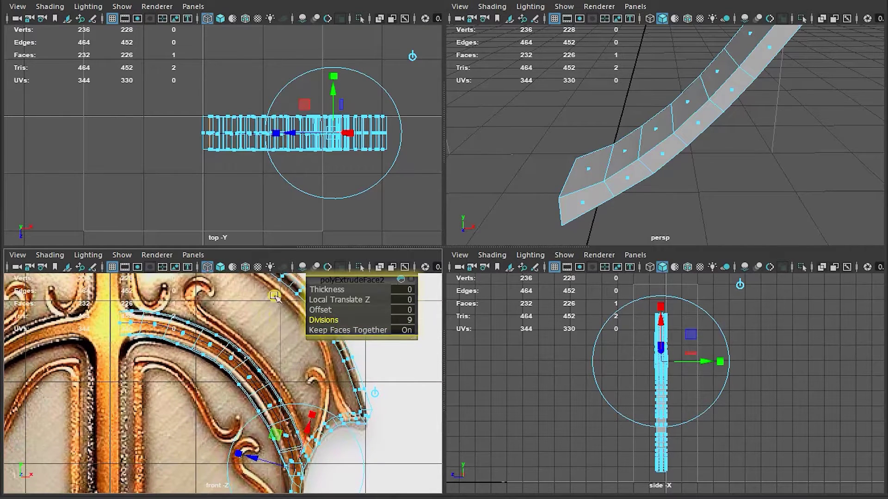
Step: Return to object selection and fine-tune the arch curve's depth so the extruded band lines up with the rim's thickness
key("F8")
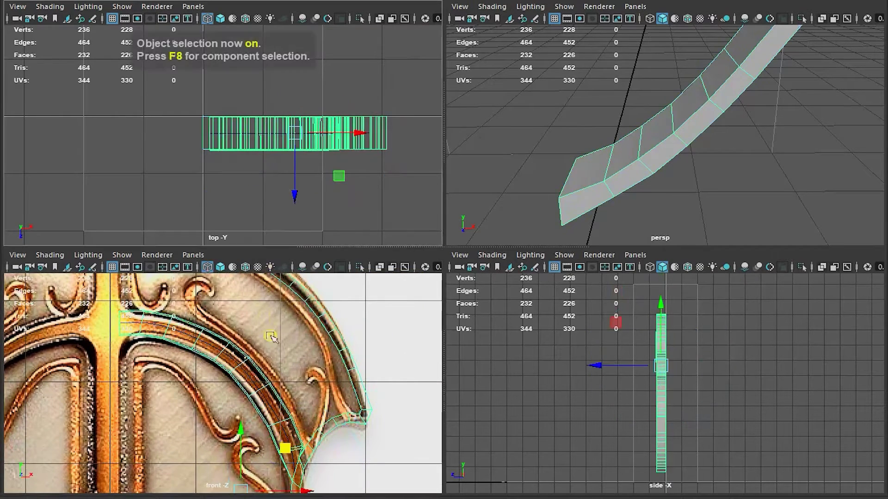
left_click(250, 375)
scroll(247, 358, "up", 4)
left_click(885, 364)
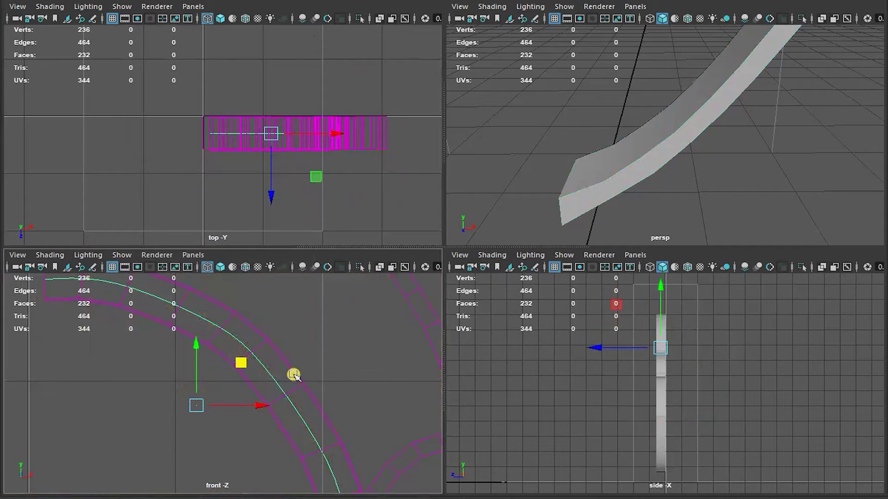
left_click(272, 193)
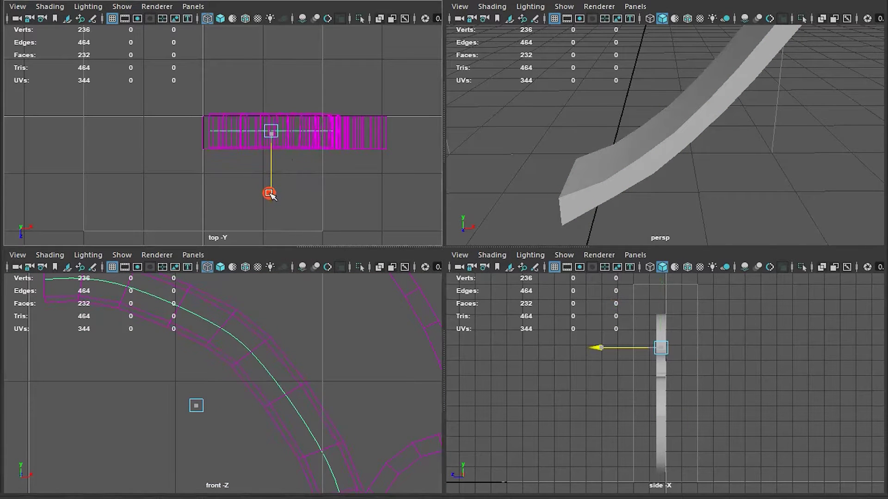
Step: Reposition the outer vertices at the arched band's lower end so the band flows into the rim at the notch
scroll(312, 178, "down", 1)
middle_click_drag(247, 363, 287, 360, "alt")
key("F9")
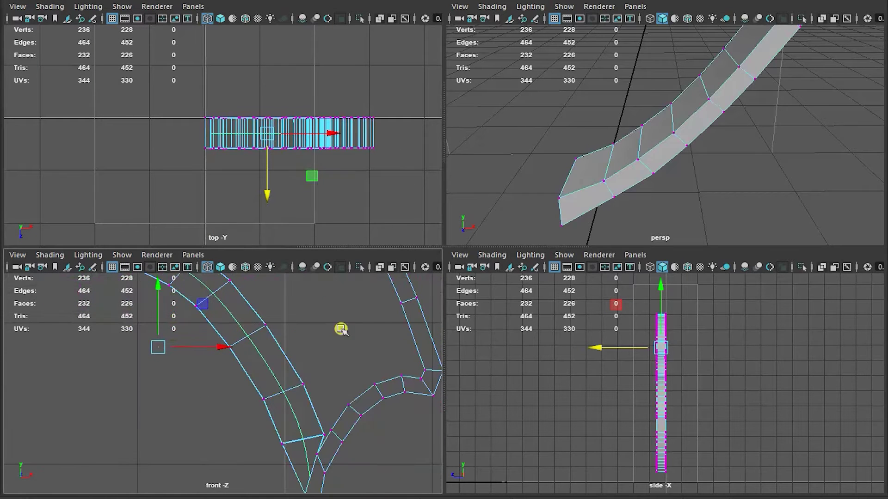
left_click_drag(283, 332, 300, 349)
middle_click_drag(277, 340, 275, 360, "alt")
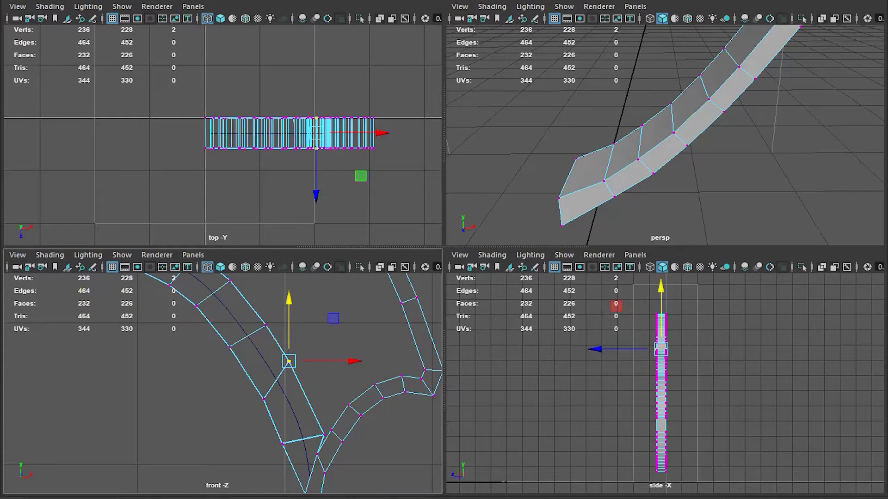
left_click_drag(289, 361, 355, 451)
middle_click_drag(355, 451, 349, 436, "alt")
left_click_drag(349, 434, 365, 431)
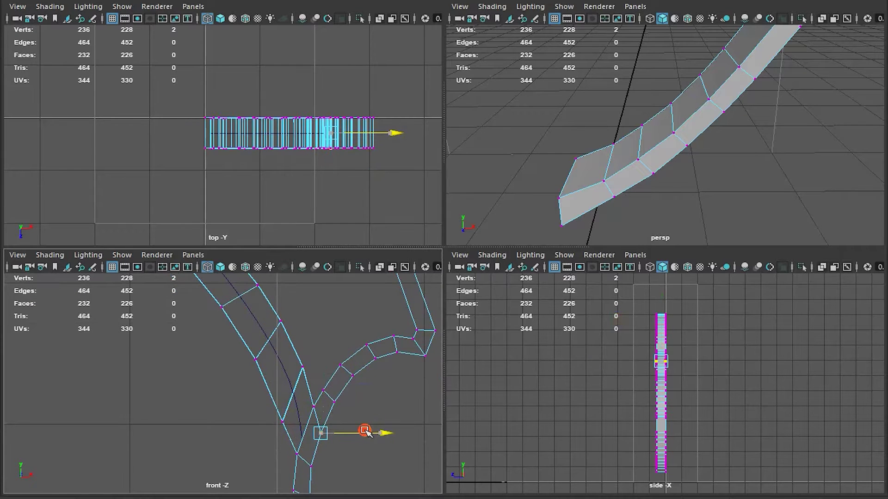
Step: Adjust the remaining vertices along the lower part of the arched band to smooth its curve
middle_click_drag(363, 430, 330, 393, "alt")
left_click_drag(330, 392, 329, 390)
middle_click_drag(320, 420, 323, 479, "alt")
left_click_drag(302, 463, 284, 432)
left_click_drag(323, 382, 306, 397)
left_click_drag(312, 364, 311, 365)
Step: Slide the vertices at the arched band's upper end horizontally near the shield's centre line
middle_click_drag(311, 364, 330, 429, "alt")
left_click_drag(266, 430, 303, 464)
left_click_drag(289, 401, 289, 406)
left_click_drag(261, 437, 257, 436, "ctrl+shift")
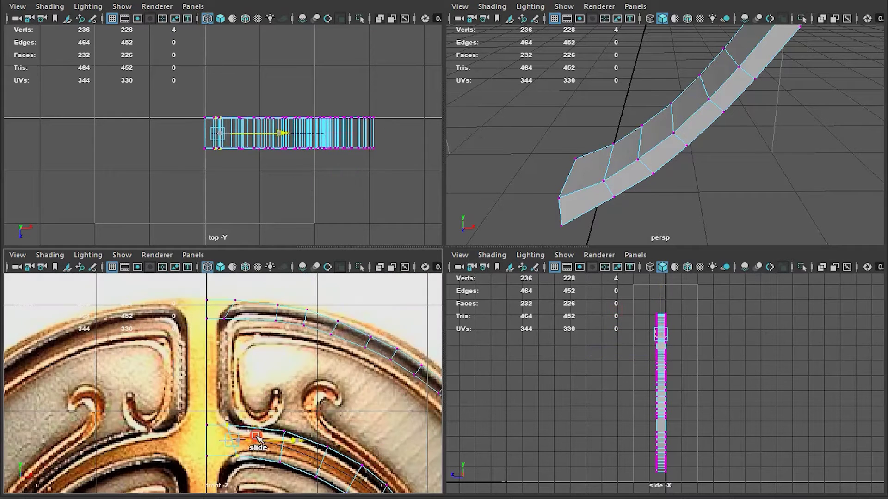
mouse_move(250, 472)
left_mouse_down()
mouse_move(231, 448)
mouse_move(258, 457)
left_mouse_up()
middle_click_drag(218, 361, 219, 363, "alt")
Step: Extrude the top rim's underside face at the centre line down to the arched band to form the vertical bar
right_click_drag(233, 208, 228, 246)
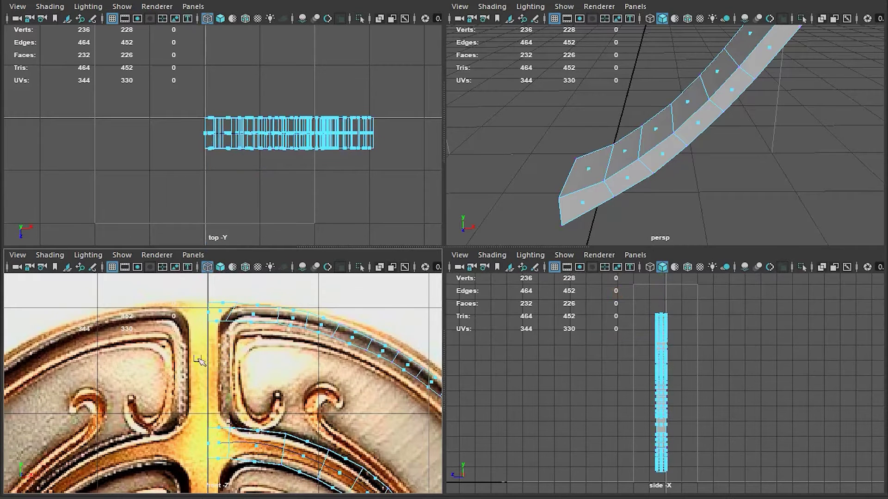
left_click(225, 320)
key("ctrl+e")
left_click_drag(231, 319, 230, 425)
middle_click_drag(230, 424, 251, 398, "alt")
Step: Snap the arched band's first cross-section of vertices horizontally into line with the vertical bar's inner corner
key("F9")
left_click_drag(255, 404, 240, 463)
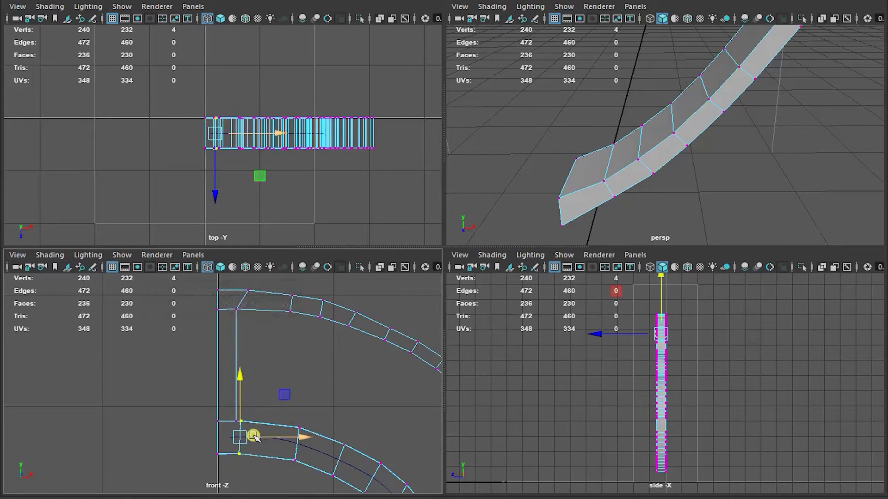
key("d")
key("v")
left_click_drag(296, 419, 249, 421)
Step: Slide the next cross-section of vertices on the arched band beside the vertical bar to refine its spacing
left_click_drag(311, 450, 284, 464)
middle_click_drag(281, 462, 274, 451, "alt")
left_click_drag(323, 449, 312, 450, "ctrl+shift")
left_click_drag(304, 407, 321, 415)
Step: Bevel the arched band's cross edge loop nearest the vertical bar and select the resulting vertices for adjustment
right_click_drag(285, 432, 296, 234)
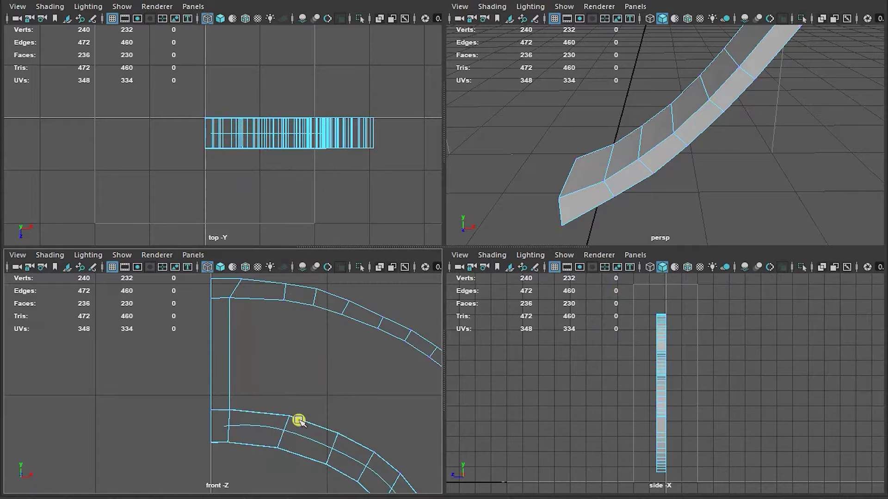
key("F8")
left_click(301, 418)
right_click_drag(301, 418, 304, 190)
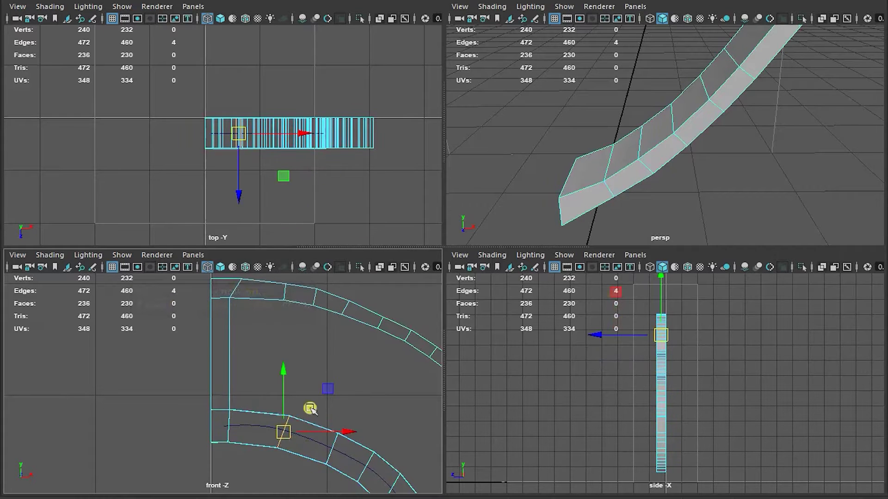
key("ctrl+b")
left_click(325, 290)
left_click_drag(324, 290, 326, 290)
key("w")
right_click_drag(292, 405, 222, 220)
left_click_drag(293, 388, 309, 413)
key("q")
Step: Reposition the top rim's vertices near the centre line to even out the segment spacing
middle_click_drag(287, 300, 275, 346, "alt")
left_click_drag(266, 339, 273, 305)
key("w")
right_click_drag(331, 379, 274, 378, "alt")
middle_click_drag(274, 378, 222, 345, "alt")
left_click_drag(298, 326, 281, 311)
left_click(268, 374)
right_click_drag(268, 374, 174, 354, "alt")
middle_click_drag(208, 331, 238, 347, "alt")
left_click_drag(208, 327, 223, 345)
left_click_drag(250, 340, 243, 339)
Step: Adjust the cross edges on the top rim beside the vertical bar
right_click_drag(241, 354, 242, 323)
left_click(249, 353)
mouse_move(284, 347)
left_mouse_down()
mouse_move(263, 347)
mouse_move(296, 370)
mouse_move(301, 362)
mouse_move(280, 334)
left_mouse_up()
left_click(258, 366)
left_click(236, 347)
left_click(252, 376)
left_click(258, 349)
Step: Bevel the cross edge loop on the top rim near the centre line with a fraction of 0.3
key("F9")
left_click(312, 403)
middle_click_drag(309, 406, 316, 365, "alt")
right_click_drag(316, 364, 310, 383, "alt")
middle_click_drag(310, 383, 309, 417, "alt")
right_click_drag(258, 338, 265, 195)
double_click(246, 347)
key("ctrl+b")
left_click_drag(324, 289, 328, 290)
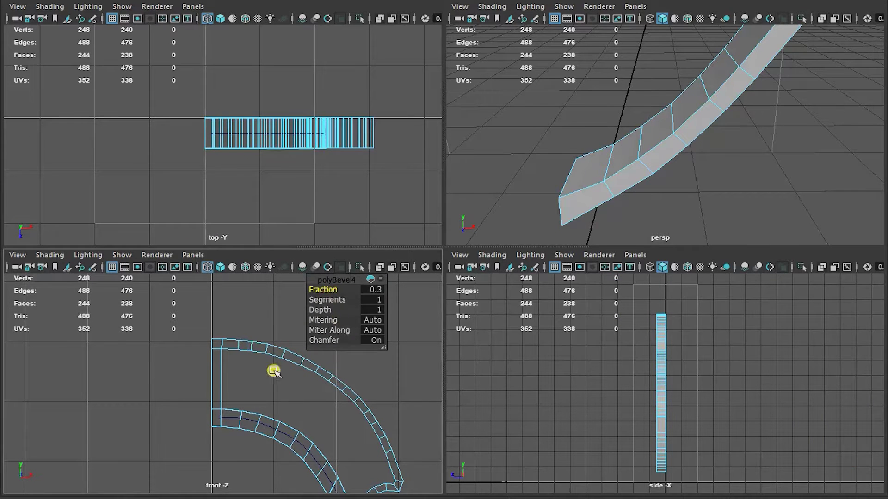
Step: Nudge the top rim's vertices beside the bevel horizontally and return the shield frame to object selection
key("F9")
key("w")
left_click_drag(288, 344, 289, 343)
left_click(343, 349)
key("F8")
scroll(350, 393, "down", 3)
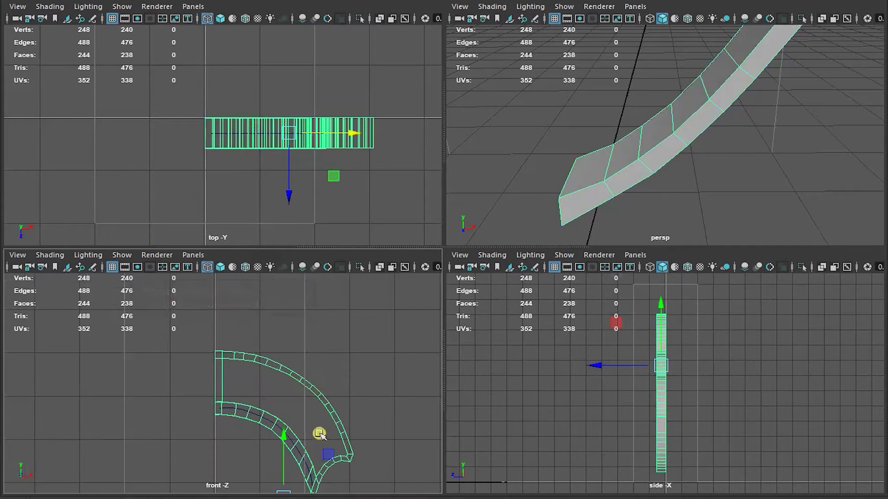
right_click_drag(310, 334, 245, 326, "alt")
middle_click_drag(280, 359, 296, 306, "alt")
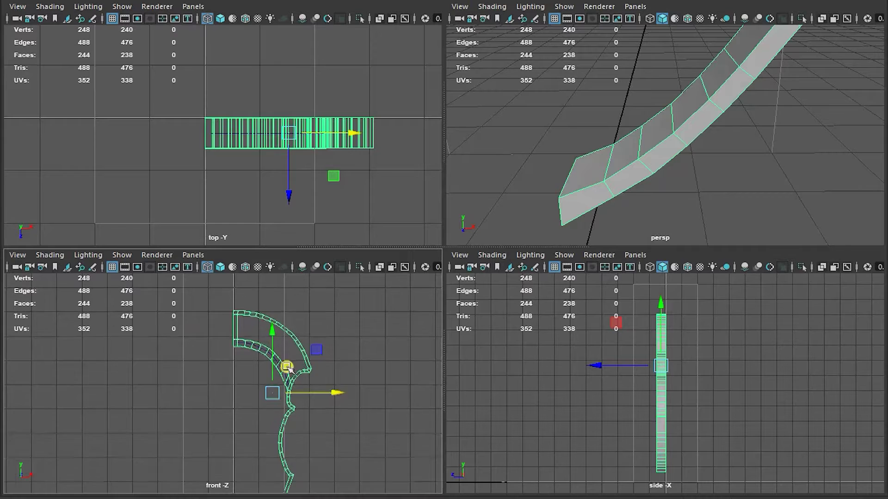
Step: Extrude the inner arch's lower face at the centre line downward to begin the lower vertical bar
middle_click_drag(287, 367, 296, 333, "alt")
left_click(244, 282)
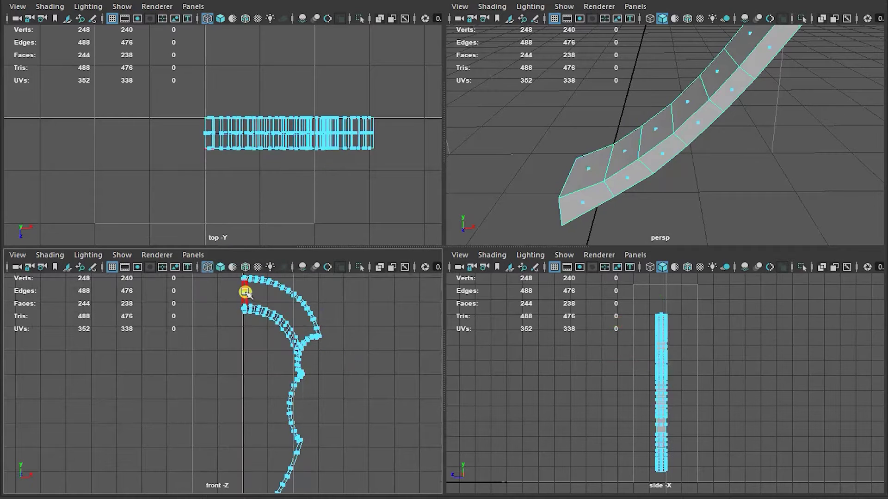
left_click(245, 314)
middle_click_drag(244, 346, 231, 385, "alt")
scroll(243, 405, "up", 5)
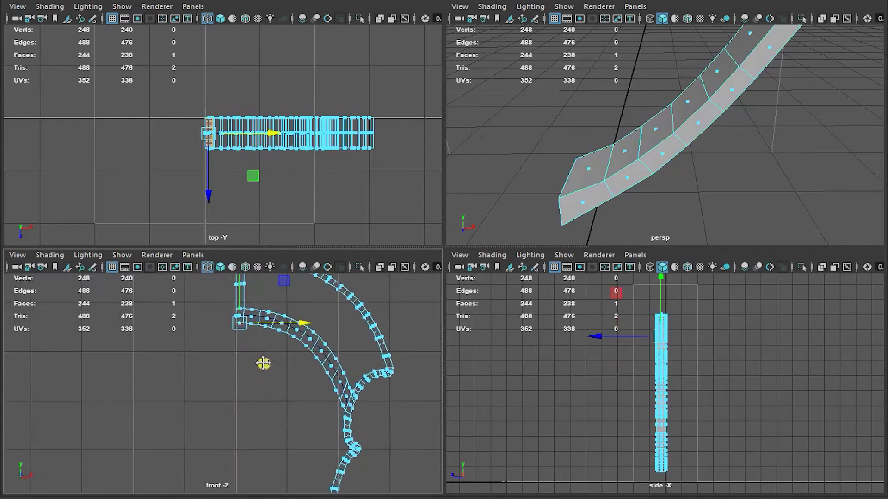
scroll(287, 379, "down", 3)
left_click_drag(233, 304, 230, 462, "shift")
middle_click_drag(228, 456, 225, 317, "alt")
right_click_drag(260, 354, 44, 337, "alt")
middle_click_drag(245, 309, 254, 349, "alt")
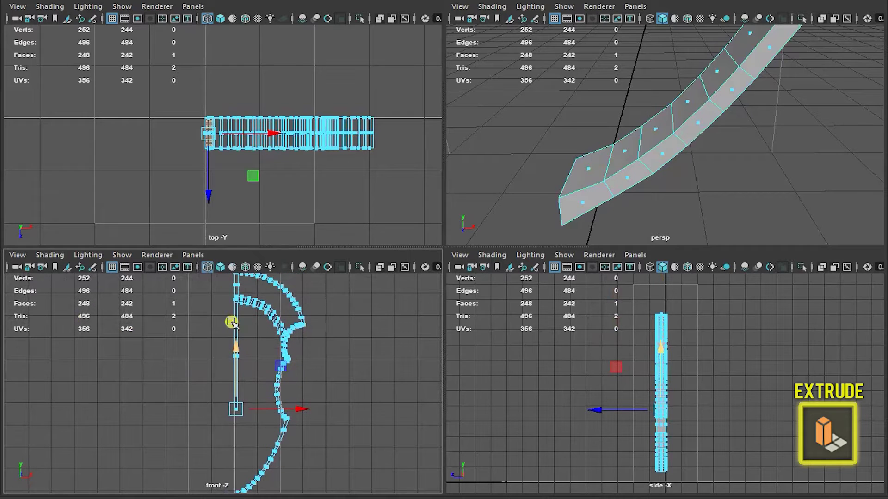
Step: Extrude the vertical bar down to the shield's bottom tip and join its lower vertices to the rim
left_click_drag(240, 376, 235, 431)
right_click_drag(229, 357, 329, 456, "alt")
middle_click_drag(250, 367, 253, 415, "alt")
left_click_drag(232, 401, 222, 431)
key("ctrl+e")
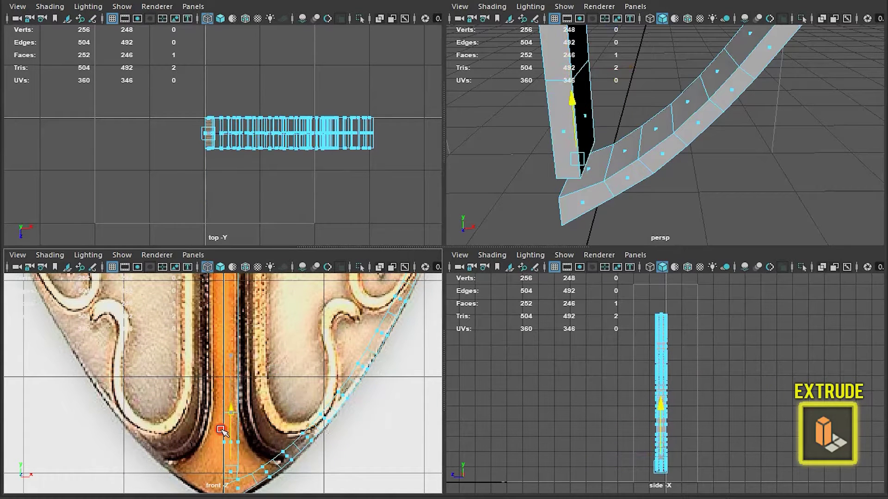
middle_click_drag(222, 433, 225, 390, "alt")
key("w")
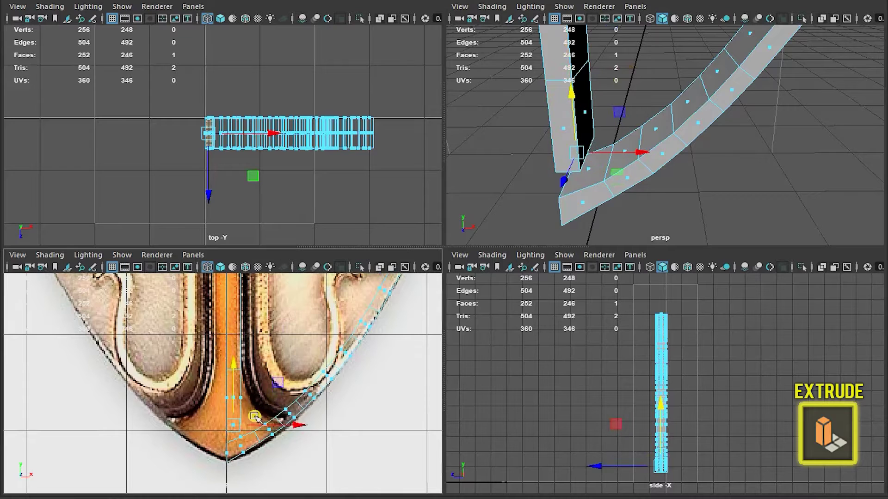
key("F9")
left_click_drag(218, 432, 264, 426)
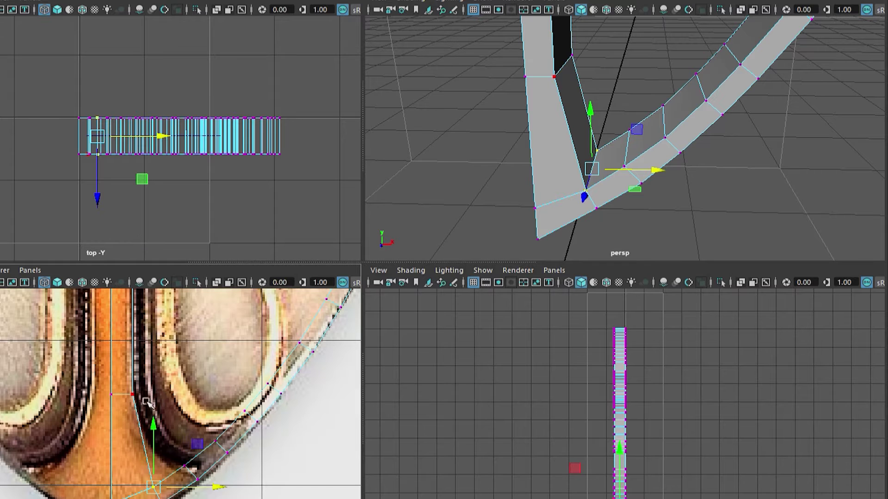
Step: Extrude the bar's lowest side face outward and fit its vertices against the rim to fill the bottom corner
key("F11")
left_click_drag(145, 407, 224, 496)
left_click(146, 464)
key("ctrl+e")
left_click_drag(188, 444, 186, 467)
left_click_drag(167, 393, 178, 405)
left_click_drag(169, 365, 170, 404)
left_click_drag(205, 439, 170, 453)
Step: Insert an edge loop across the filled corner between the bar and the rim
key("g")
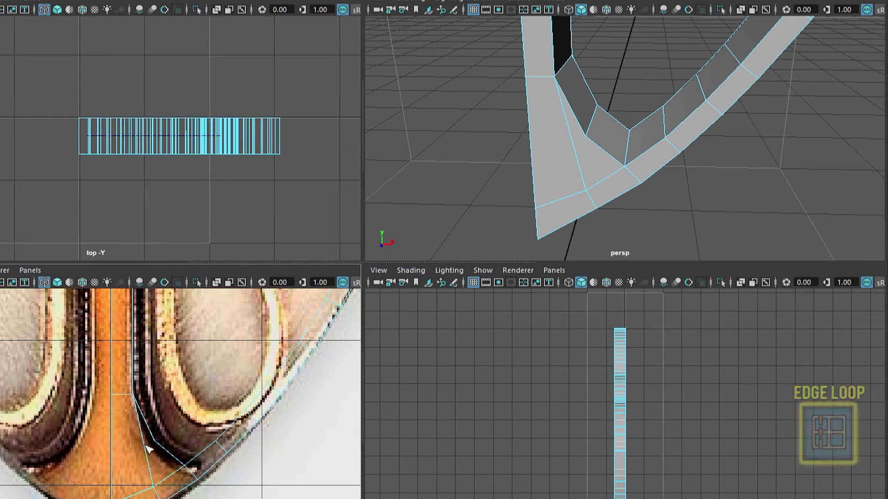
left_click(181, 467)
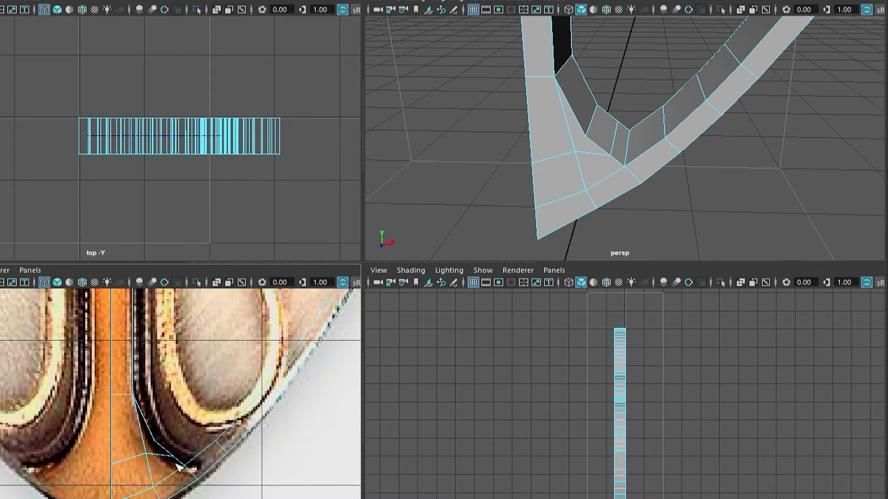
key("w")
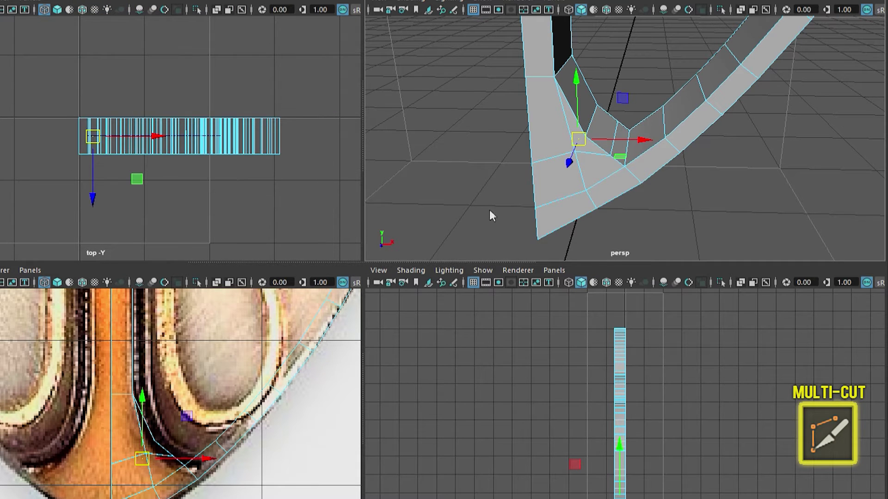
left_click(449, 344)
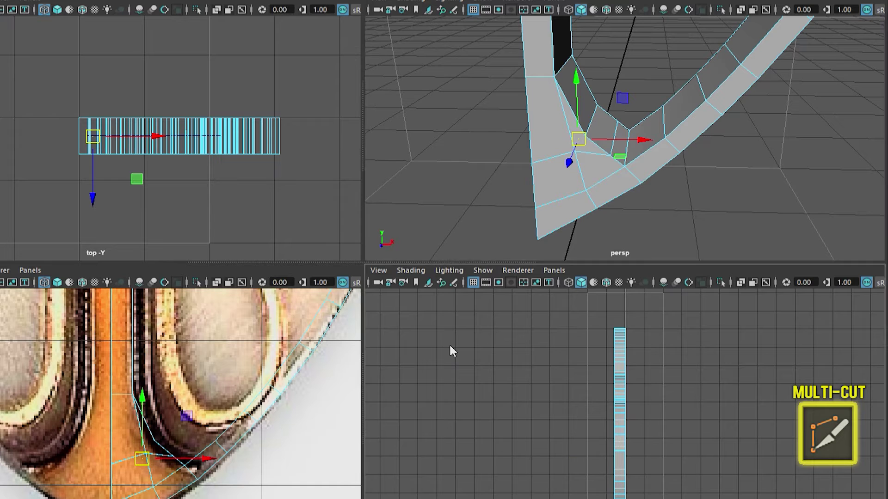
Step: Cut an edge on the corner's front and back faces from the central vertex to its curved inner border with Multi-Cut
scroll(577, 140, "up", 1)
left_click_drag(581, 134, 577, 145, "alt")
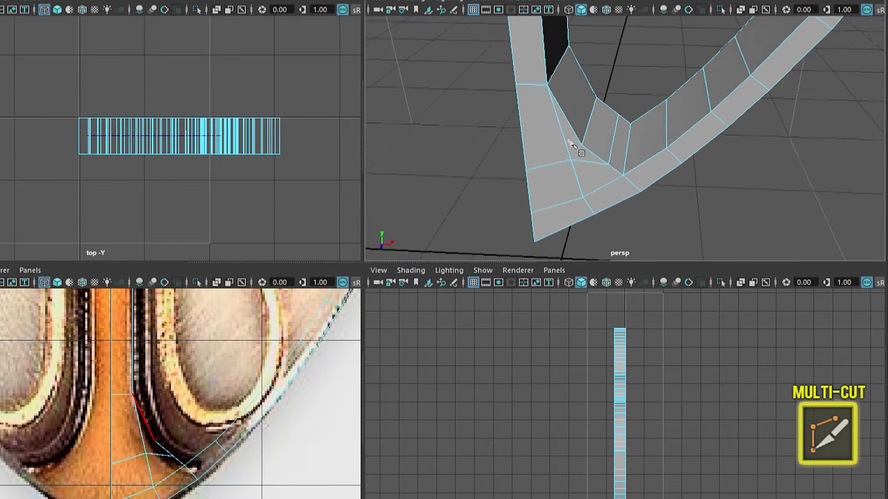
scroll(573, 145, "up", 3)
left_click(580, 67)
left_click(580, 68)
left_click(583, 74)
left_click_drag(667, 139, 685, 148, "alt")
key("Return")
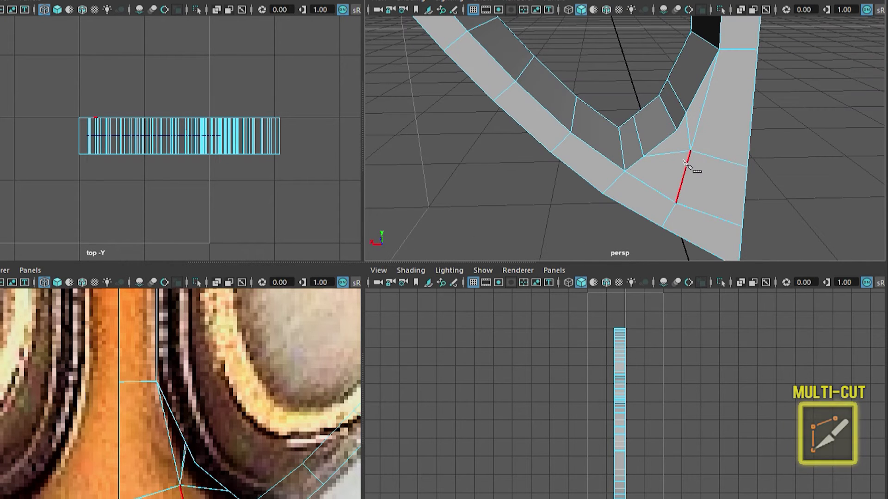
Step: Shift the lower cross edge on the corner's inner curve and insert an edge loop in the curve's top segment
left_click(678, 124)
left_click_drag(201, 469, 212, 480)
key("F9")
left_click_drag(678, 204, 695, 252, "alt")
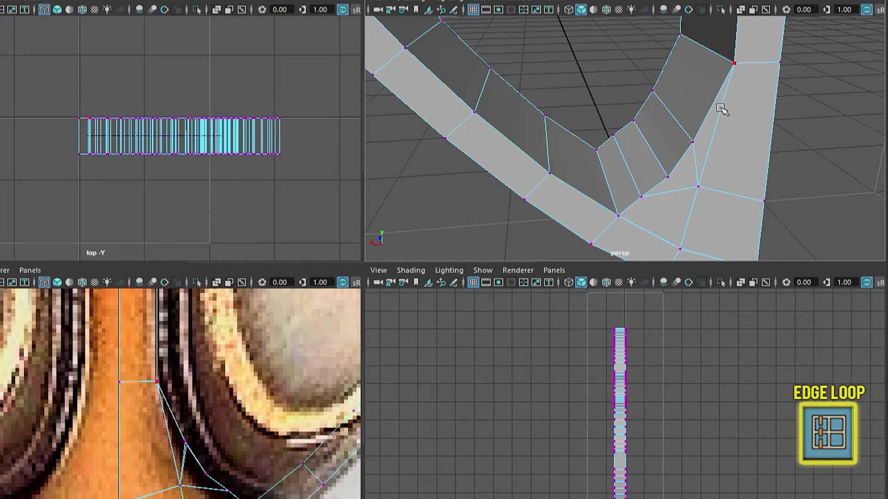
key("F10")
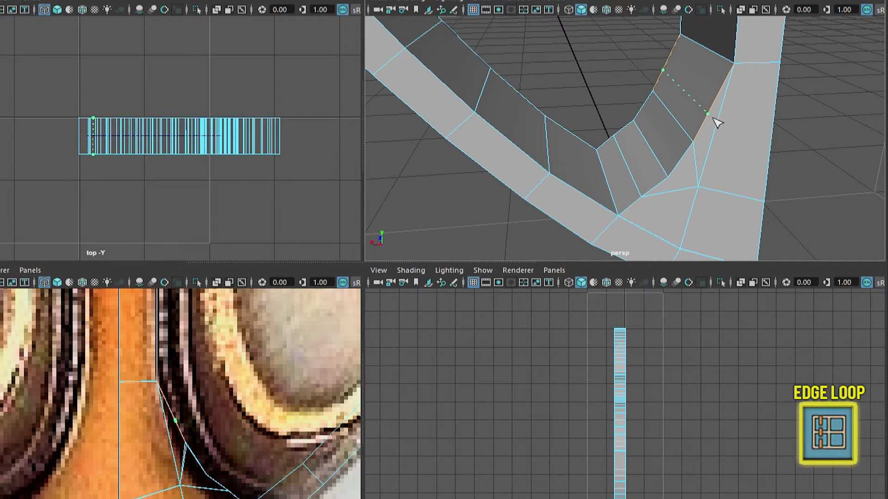
left_click(713, 119)
Step: Raise the corner's cross-row vertices on the centre line to level them with the central vertex
key("F9")
key("r")
middle_click_drag(176, 437, 176, 394, "alt")
left_click_drag(107, 450, 136, 471)
key("w")
left_click_drag(123, 406, 125, 382)
Step: Reposition the vertices on the corner's inner curve to follow the rounded dark edge in the reference
left_click_drag(199, 369, 173, 384)
left_click_drag(207, 407, 236, 463)
left_click_drag(271, 418, 267, 426)
left_click_drag(168, 373, 179, 394)
left_click_drag(170, 383, 184, 413)
left_click_drag(240, 429, 217, 457)
key("ctrl+z")
left_click_drag(114, 434, 192, 472, "shift")
left_click_drag(175, 394, 183, 405)
left_click(251, 441)
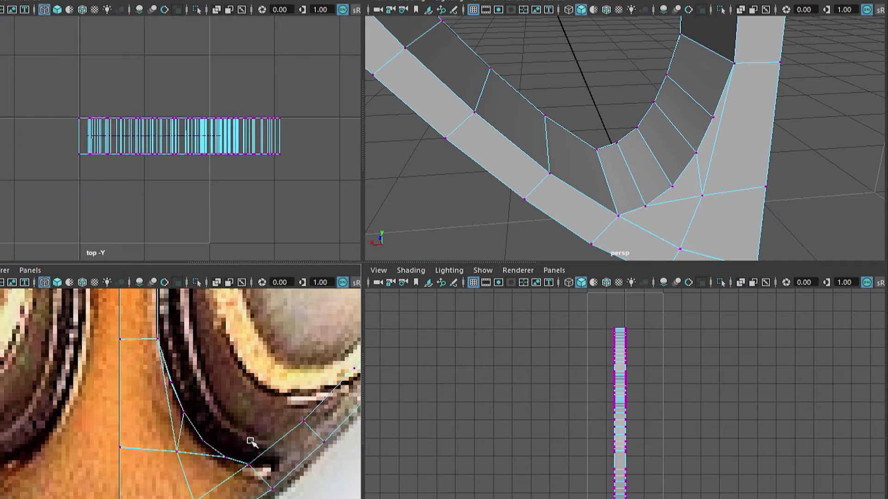
Step: Refine the lower vertices of the corner's curve where it meets the rim for a smoother, evenly spaced bend
left_click_drag(235, 479, 209, 445)
left_click_drag(217, 453, 216, 455)
mouse_move(229, 479)
left_mouse_down()
mouse_move(262, 474)
mouse_move(241, 471)
left_mouse_up()
left_click_drag(207, 421, 178, 403)
left_click_drag(184, 413, 182, 415)
left_click_drag(200, 453, 188, 427)
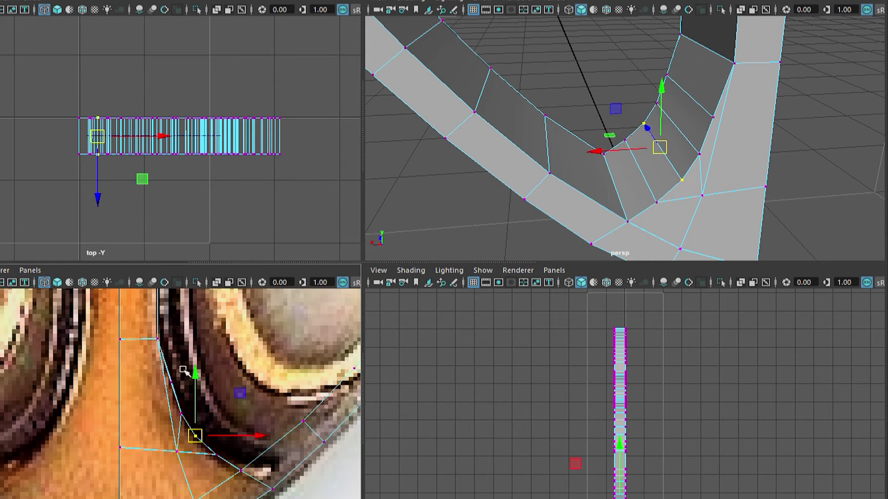
Step: Adjust the vertex rows across the bar and corner, scaling the lower row flat
left_click_drag(105, 374, 149, 321)
mouse_move(200, 387)
left_mouse_down()
mouse_move(163, 370)
mouse_move(192, 385)
left_mouse_up()
left_click_drag(187, 479, 190, 481)
key("r")
left_click_drag(148, 392, 156, 488)
key("w")
left_click_drag(162, 426, 233, 459)
Step: Delete the hidden interior faces where the filled corner meets the bottom rim
left_click(720, 202)
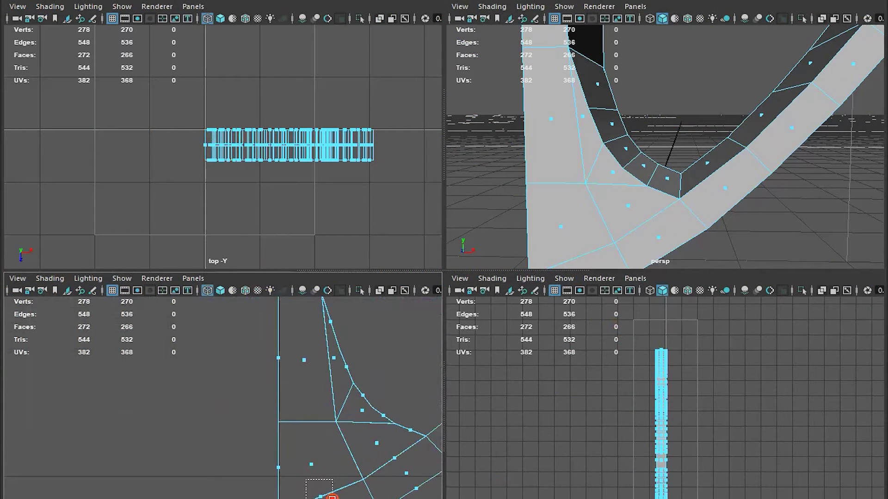
left_click_drag(332, 498, 333, 498)
key("Delete")
left_click_drag(383, 463, 385, 467)
key("Delete")
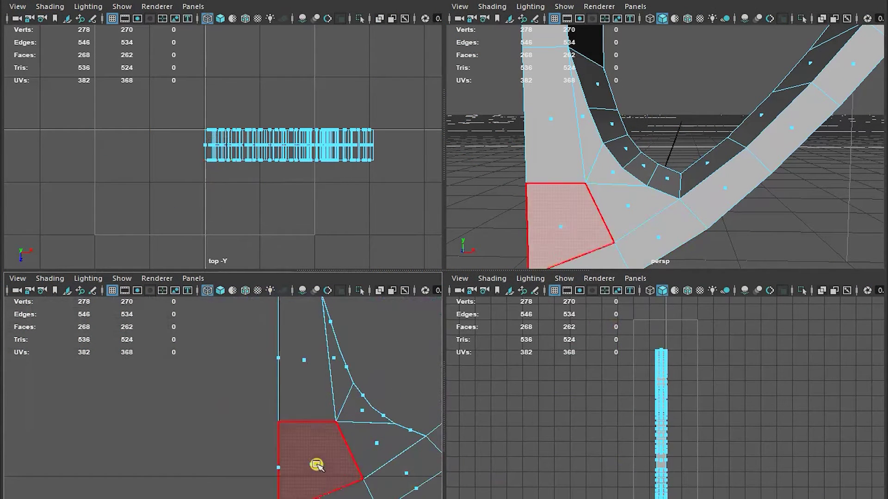
Step: Insert edge loops across the vertical bar just below and just above the inner arch
right_click_drag(369, 464, 232, 432, "alt")
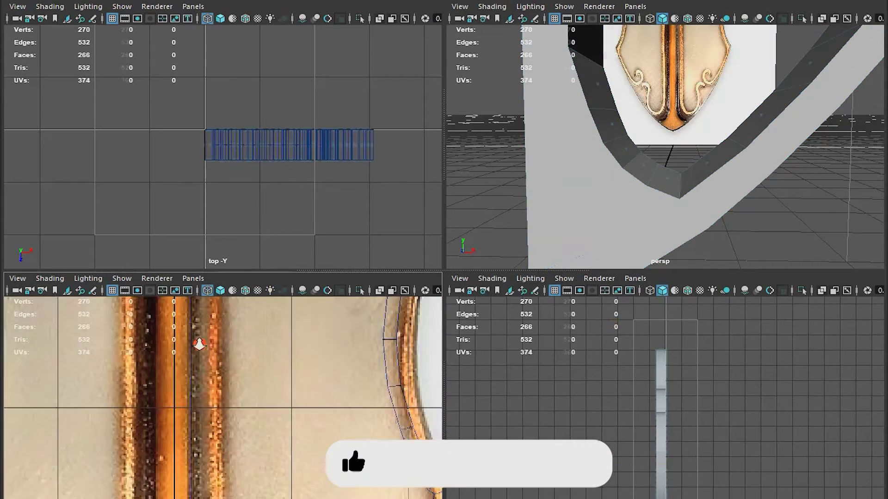
scroll(171, 441, "up", 3)
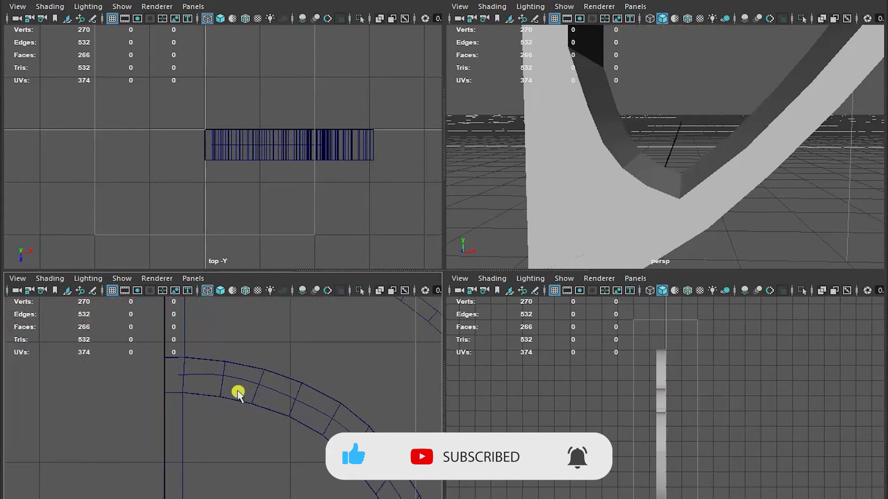
left_click(209, 394)
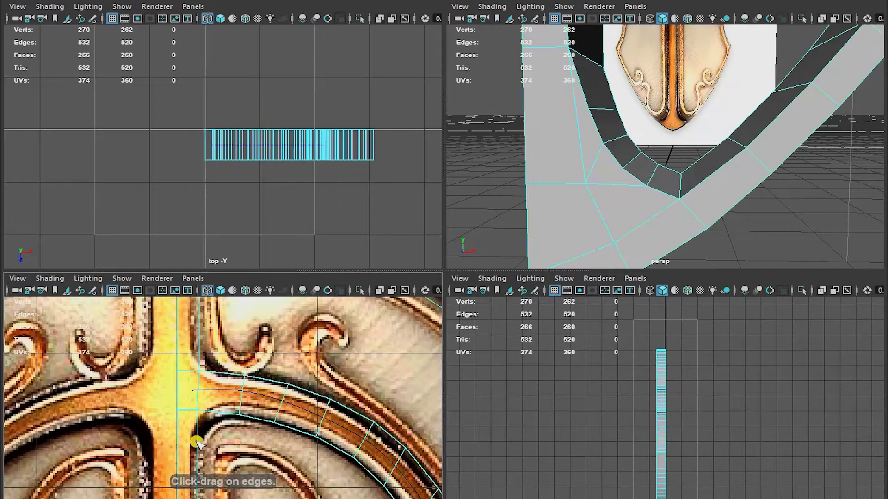
left_click_drag(197, 442, 197, 446)
middle_click_drag(196, 345, 206, 457, "alt")
left_click(204, 406)
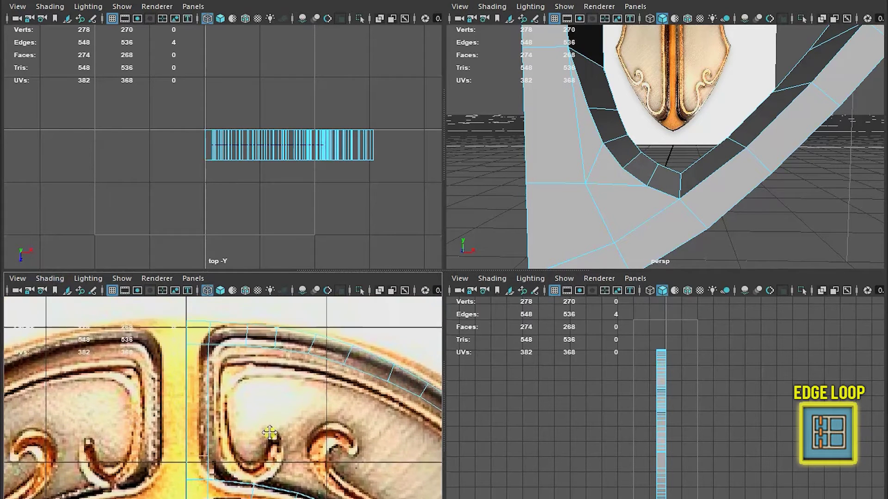
Step: Insert an edge loop across the vertical bar just below the top rim
key("F8")
key("w")
key("g")
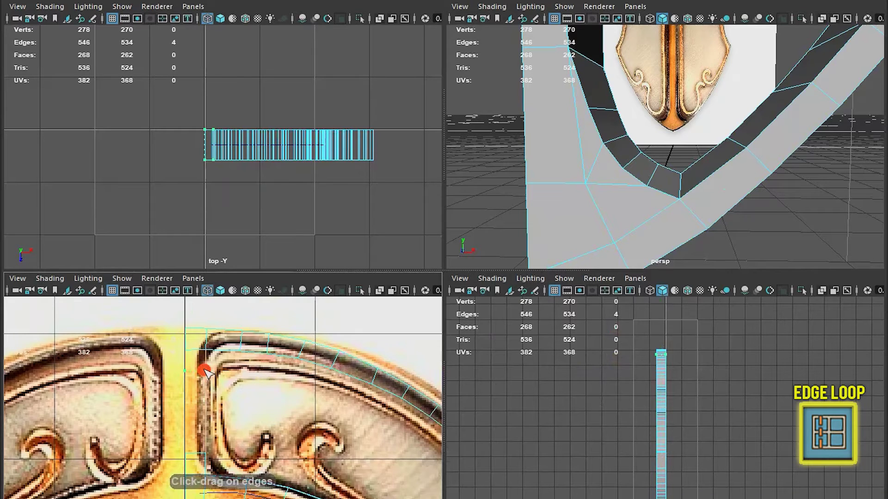
left_click(204, 371)
key("F8")
Step: Delete the hidden interior faces where the vertical bar joins the inner arch
right_click_drag(210, 211, 203, 252)
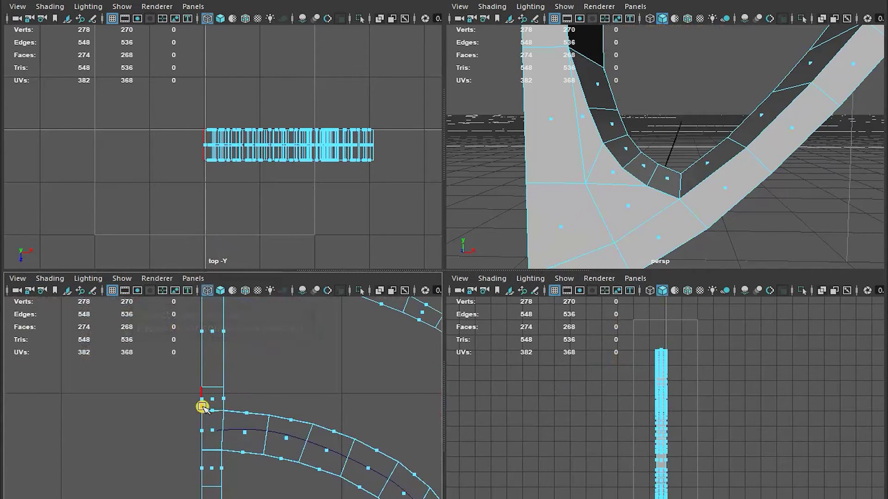
left_click_drag(202, 406, 228, 416)
key("Delete")
right_click_drag(202, 371, 197, 254)
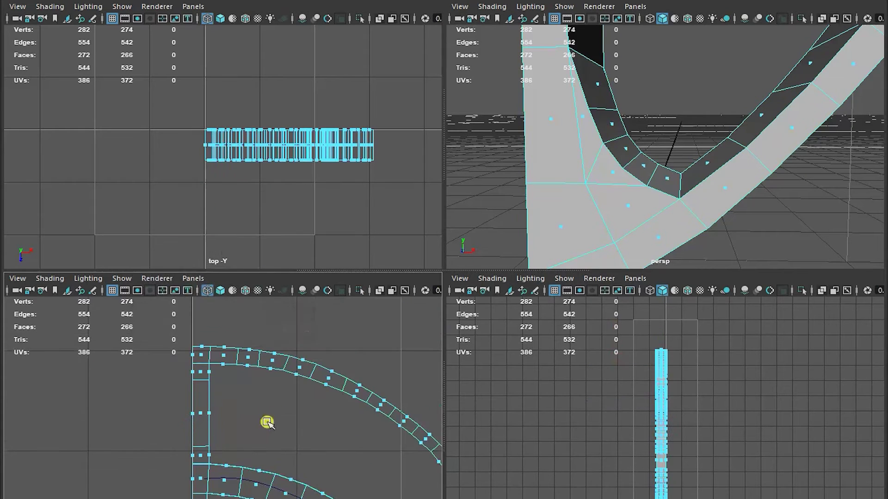
Step: Extrude the bar's three short side faces beside the top rim and inner arch outward into corner blocks
middle_click_drag(267, 423, 264, 389, "alt")
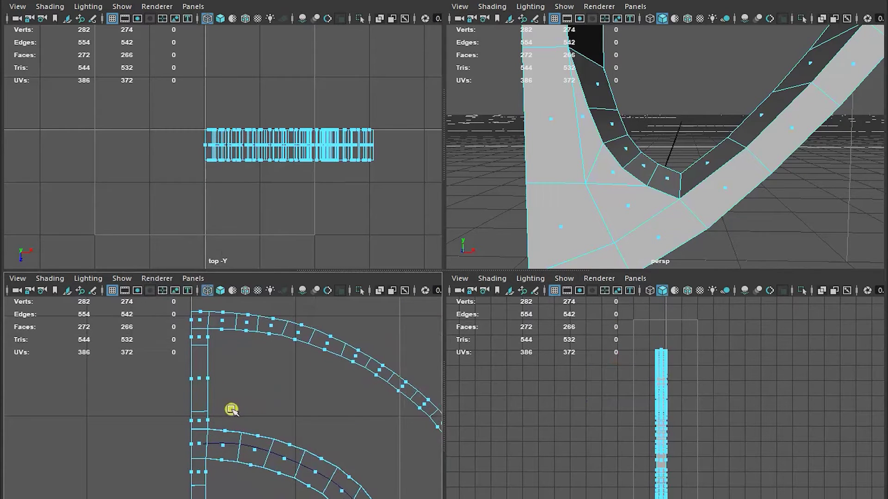
left_click_drag(209, 424, 209, 425)
left_click(213, 467, "shift")
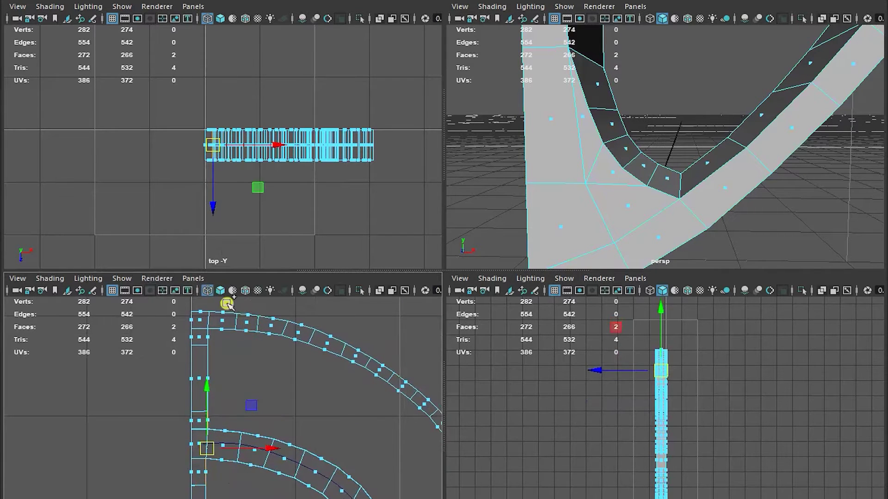
left_click(217, 335, "shift")
key("ctrl+e")
left_click_drag(250, 415, 274, 411)
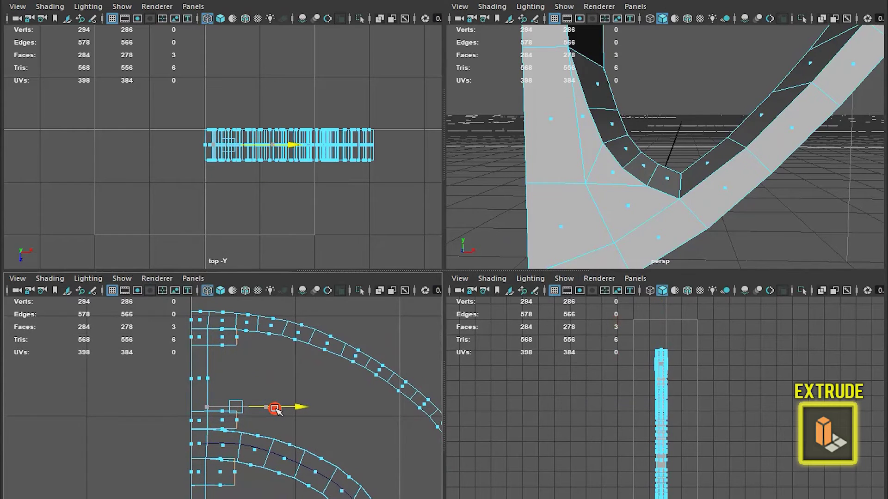
left_click_drag(274, 410, 273, 409)
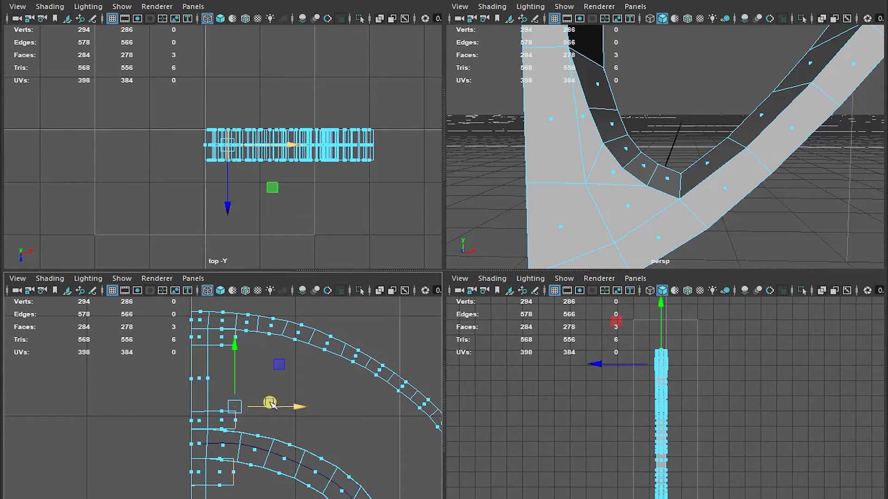
Step: Delete the overlapping faces between the extruded corner blocks and the adjoining top rim and inner arch
key("F10")
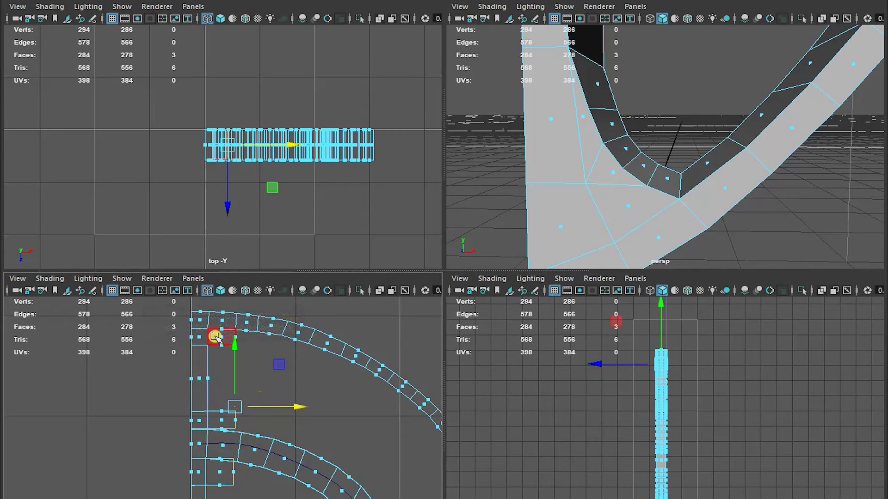
key("Delete")
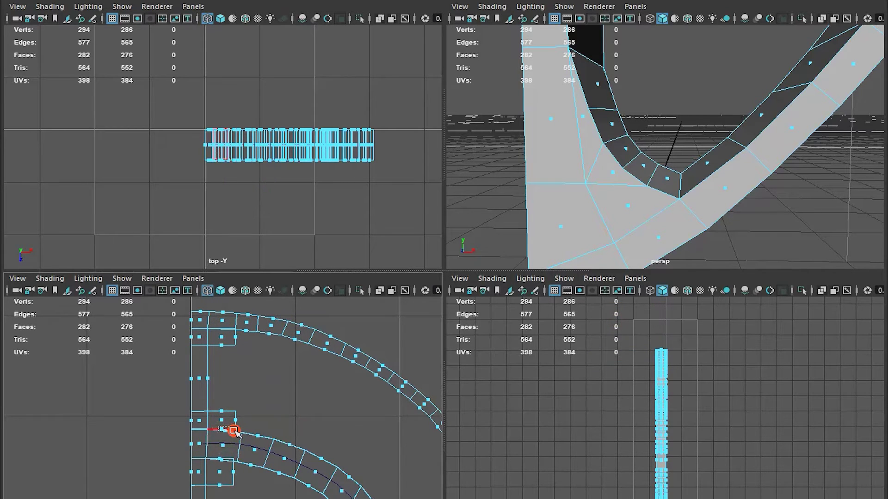
left_click(226, 457)
key("Delete")
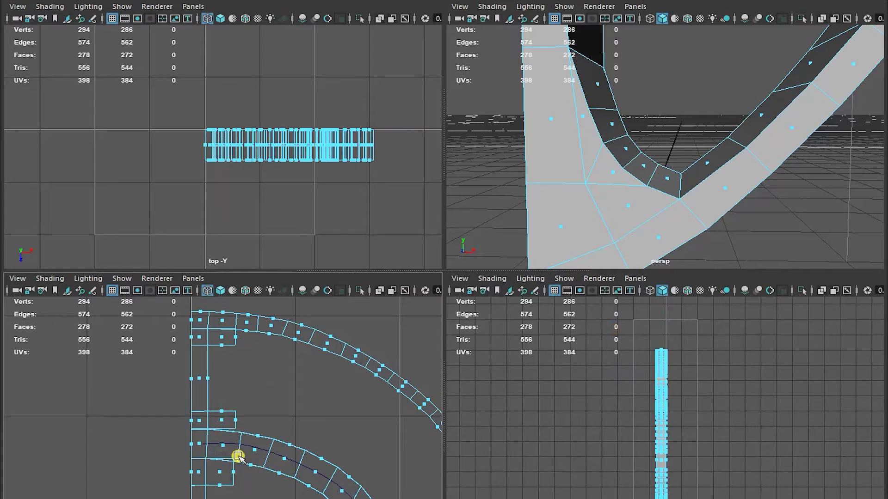
Step: Move the corner blocks' vertices beside the inner arch onto the arch's upper and lower edge vertices
key("F9")
left_click_drag(234, 459, 238, 461)
left_click_drag(264, 463, 239, 464)
left_click_drag(228, 425, 250, 431)
mouse_move(241, 412)
left_mouse_down()
mouse_move(242, 431)
mouse_move(244, 419)
left_mouse_up()
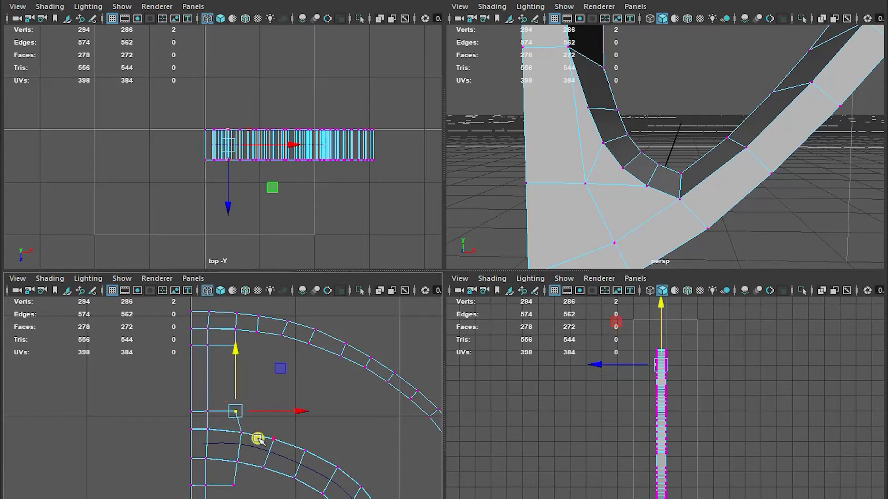
Step: Adjust the outer vertices of the corner block beneath the top rim
middle_click_drag(228, 333, 225, 409, "alt")
right_click_drag(225, 409, 317, 419, "alt")
left_click_drag(244, 381, 255, 382)
right_click_drag(307, 413, 397, 439, "alt")
left_click_drag(281, 329, 257, 346)
left_click_drag(271, 330, 270, 346)
Step: Return the frame to object selection and display its wireframe over the shading in the perspective view
right_click_drag(305, 394, 12, 367, "alt")
middle_click_drag(226, 434, 232, 375, "alt")
right_click_drag(237, 408, 242, 410, "alt")
middle_click_drag(242, 410, 254, 379, "alt")
left_click(264, 398)
right_click_drag(283, 402, 253, 399, "alt")
key("F8")
left_click_drag(689, 185, 637, 227, "alt")
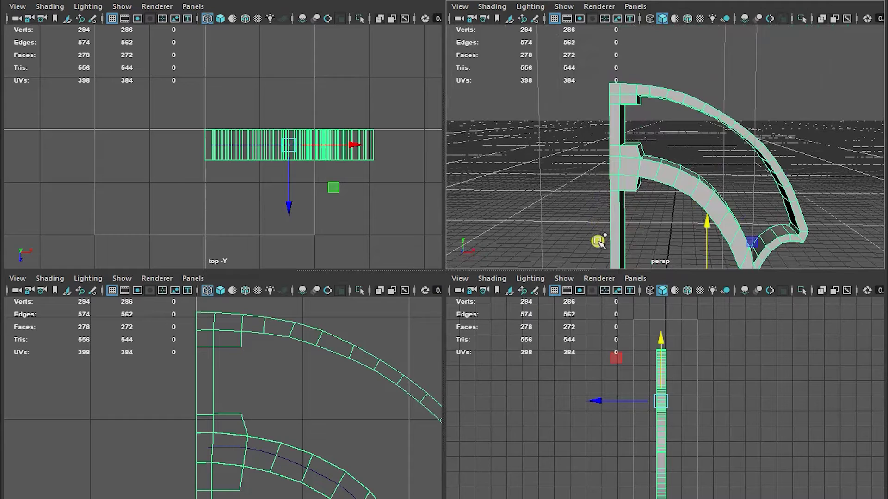
key("g")
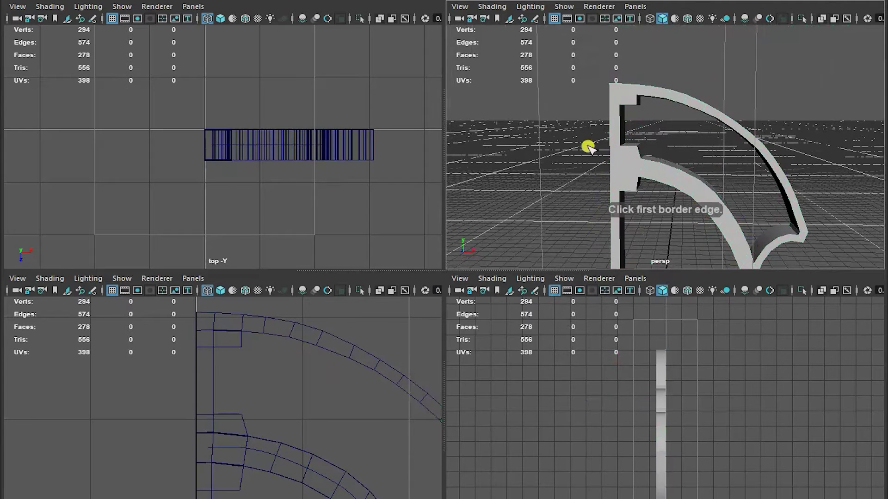
left_click(491, 7)
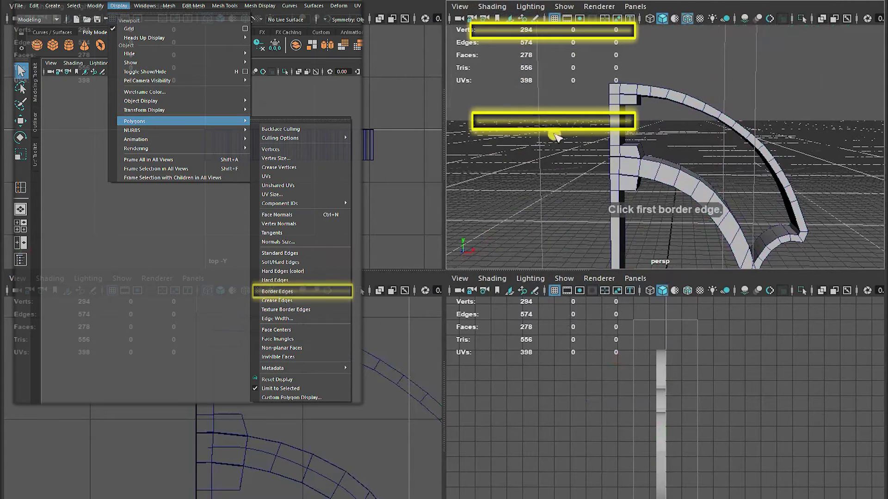
Step: Select all edges of the frame mesh and merge them
left_click_drag(675, 163, 638, 158, "alt")
key("w")
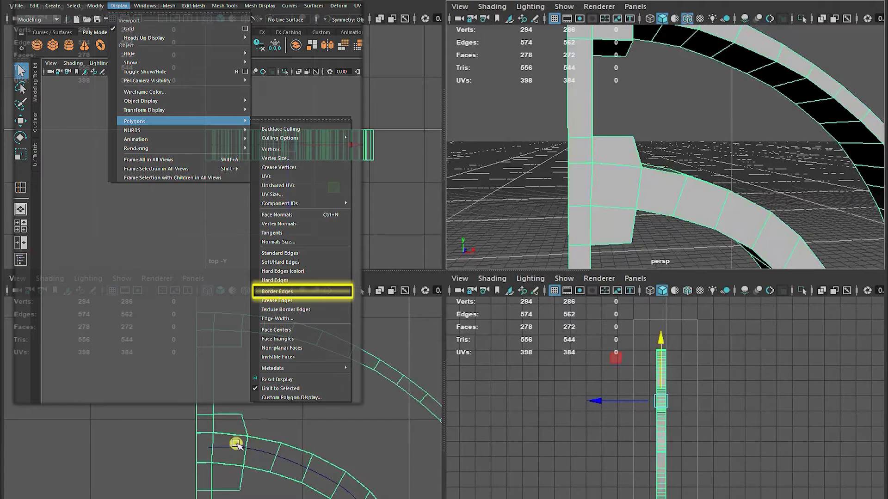
right_click_drag(223, 213, 225, 245)
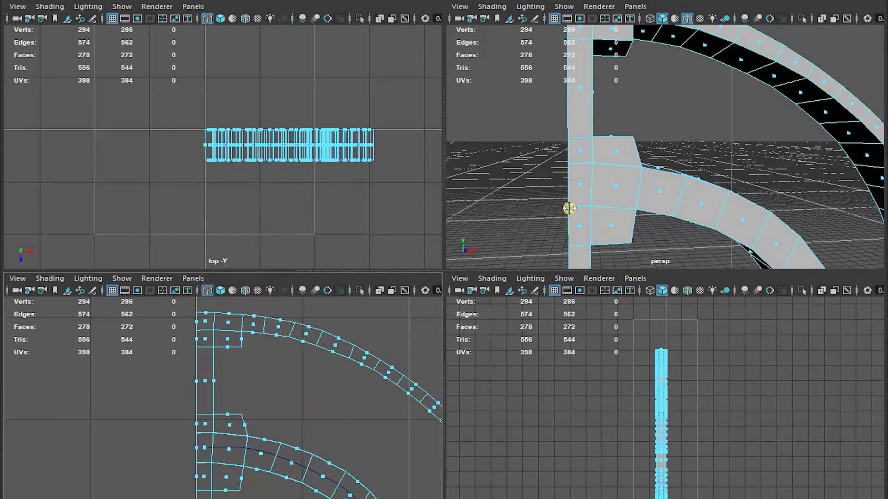
key("F8")
key("F8")
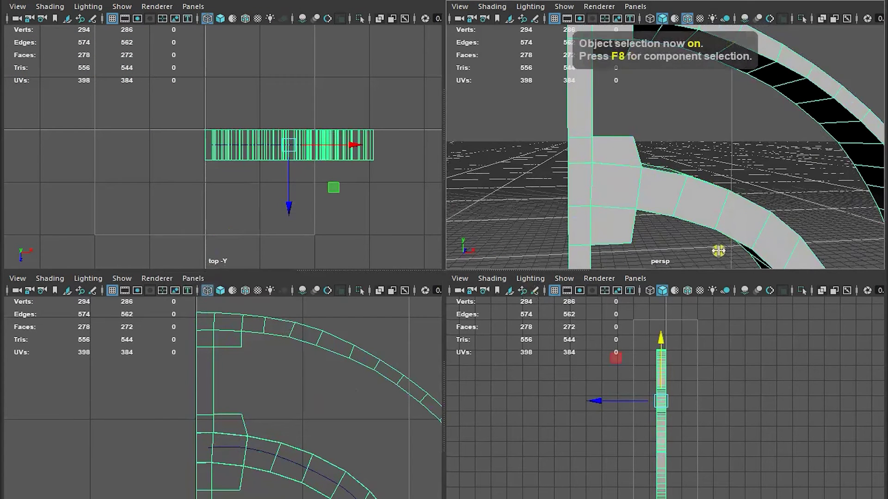
key("ctrl+F10")
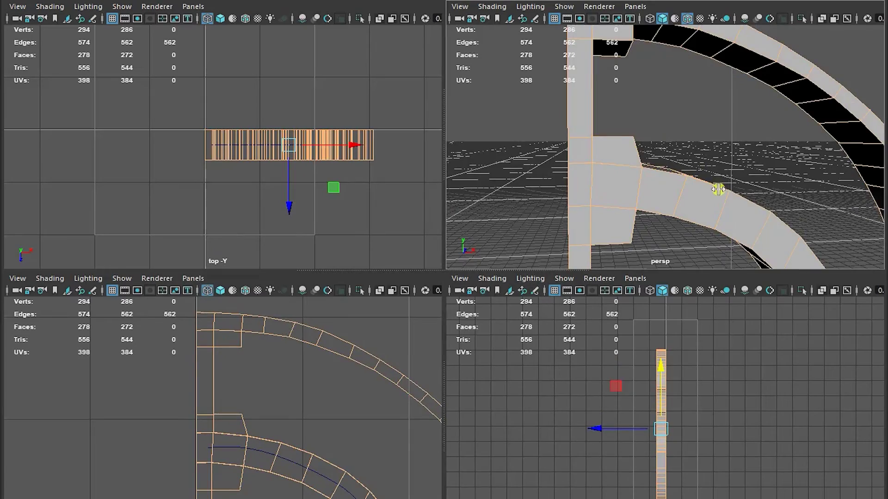
right_click_drag(661, 144, 719, 165, "alt")
left_click_drag(719, 164, 697, 182, "alt")
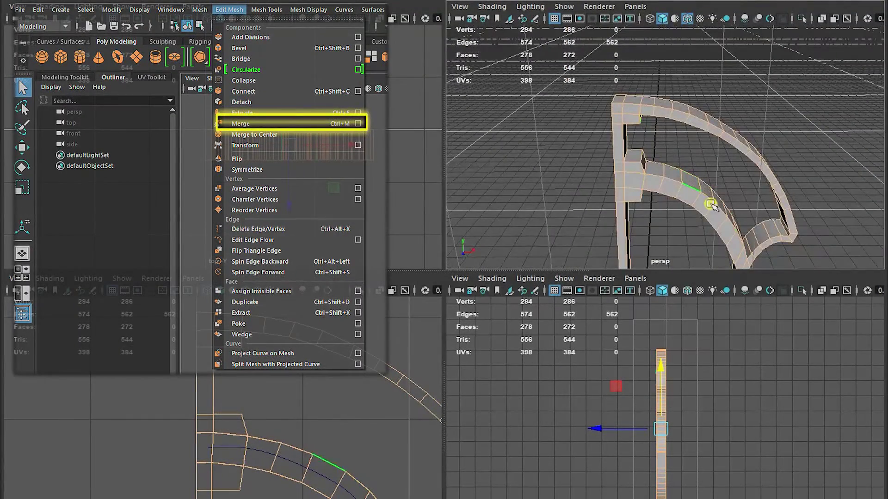
scroll(666, 157, "up", 3)
key("space")
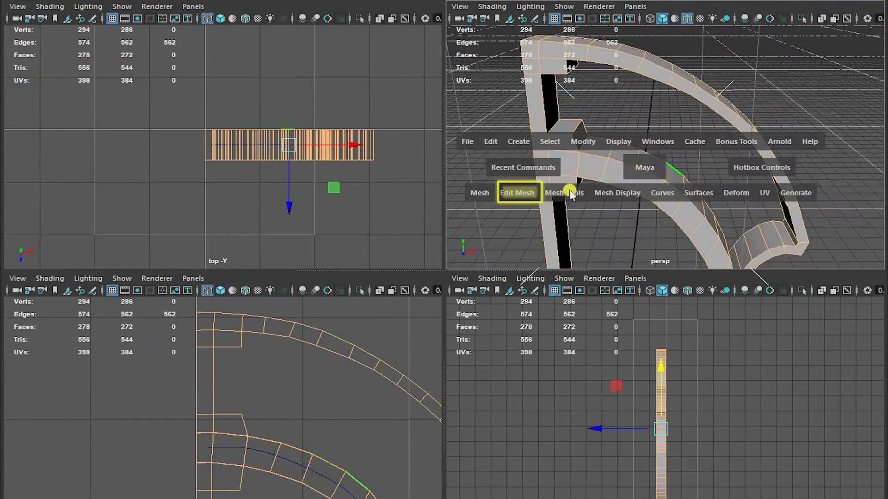
left_click(537, 195)
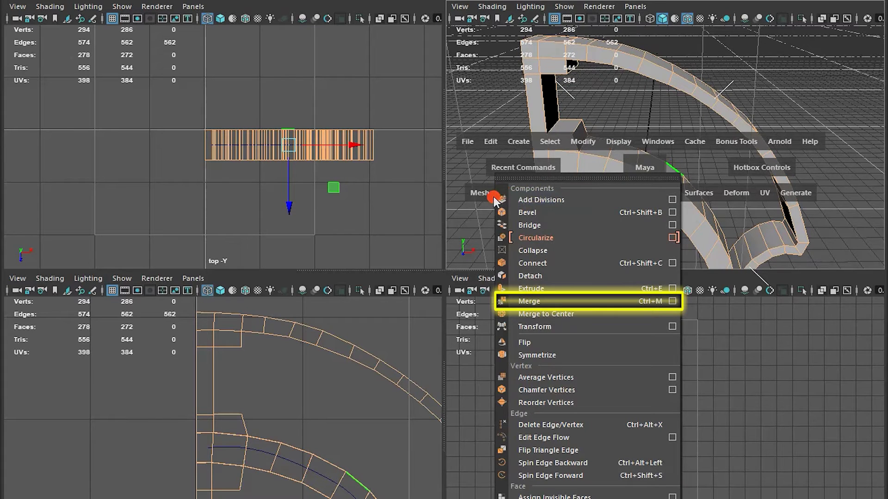
Step: Set a small non-zero tolerance for the edge merge so the corner blocks join the bar, rim and arch
left_click_drag(711, 131, 684, 116, "alt")
scroll(670, 147, "up", 3)
middle_click_drag(506, 179, 571, 175, "alt")
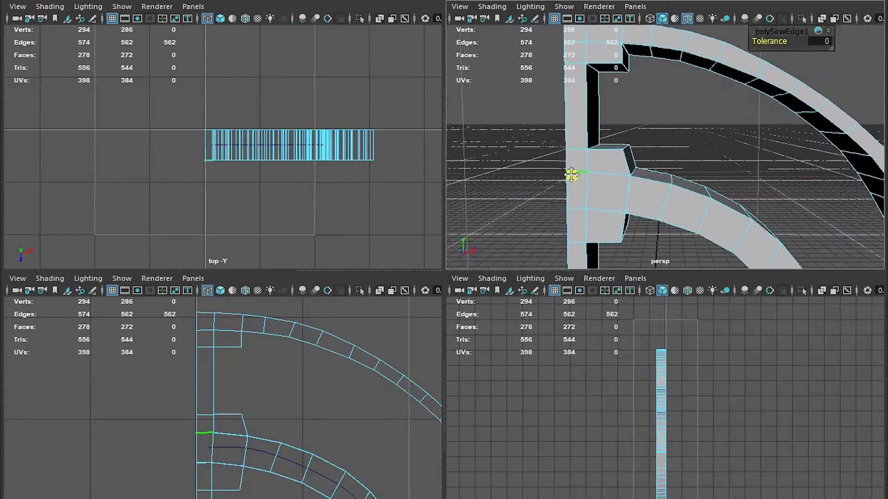
scroll(578, 193, "up", 3)
left_click(806, 42)
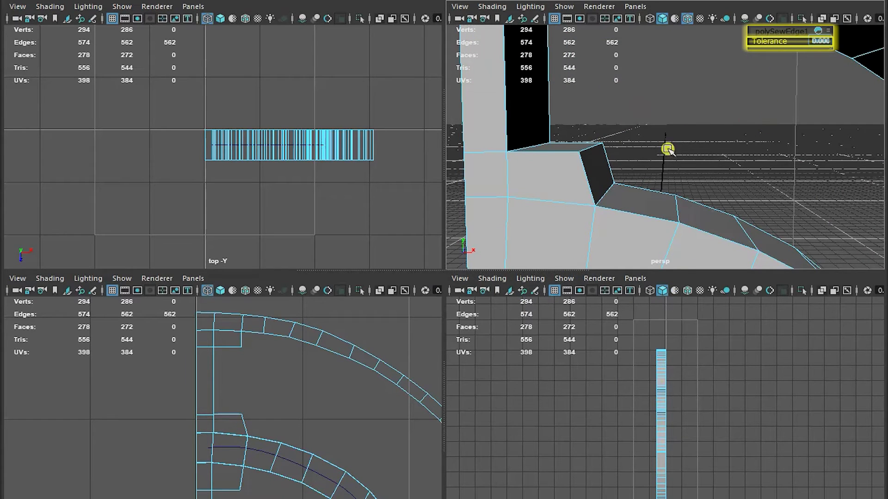
type("1")
key("Return")
left_click(634, 148)
scroll(635, 145, "down", 7)
middle_click_drag(660, 117, 660, 317, "alt")
left_click_drag(704, 159, 631, 175, "alt")
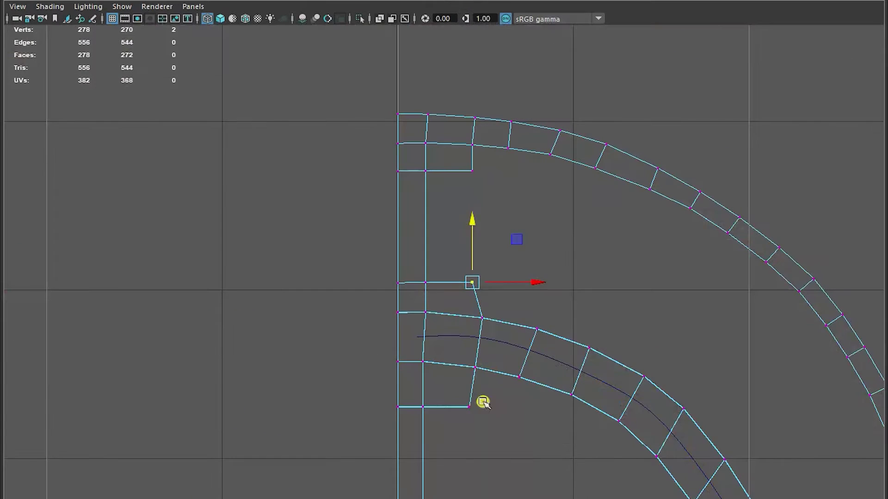
Step: Move the outer vertices of the corner blocks above and below the inner arch inward to form angled corners
left_click_drag(472, 406, 450, 379)
key("ctrl+z")
left_click_drag(513, 271, 441, 297, "shift")
left_click_drag(542, 344, 520, 342)
key("r")
left_click_drag(448, 286, 444, 305)
key("w")
left_click_drag(437, 375, 480, 385)
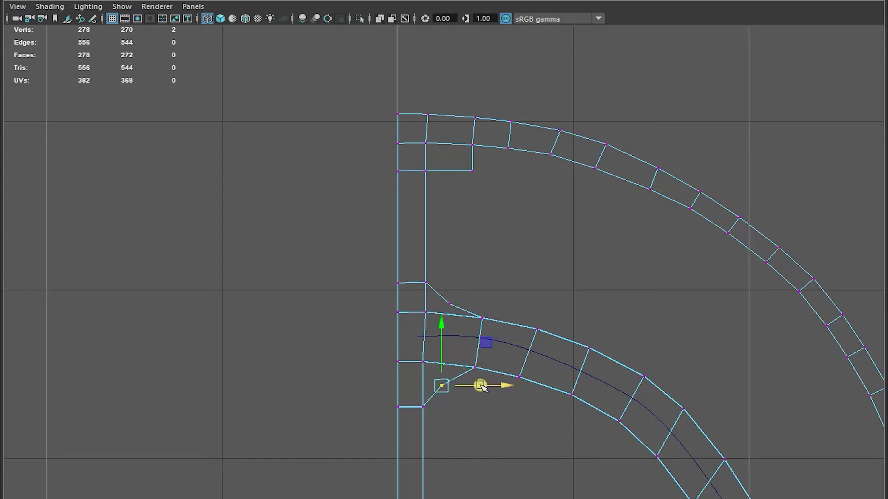
Step: Pull the outer vertices of the corner block beneath the top rim inward toward the bar and rim junction
left_click_drag(452, 178, 483, 162)
left_click_drag(472, 171, 442, 154)
left_click_drag(384, 160, 428, 186)
left_click_drag(412, 131, 451, 162)
left_click_drag(442, 153, 438, 158)
Step: Fine-tune the bar's vertex rows around the inner arch and beneath the top rim, plus the upper arch corner's vertices
left_click_drag(395, 265, 433, 296)
left_click_drag(412, 248, 412, 242)
left_click_drag(392, 379, 433, 420)
left_click_drag(410, 345, 411, 349)
left_click_drag(439, 291, 461, 315)
left_click_drag(452, 306, 449, 303)
left_click_drag(424, 186, 432, 190)
left_click_drag(411, 134, 411, 137)
Step: Connect the corner vertices above and below the inner arch to the nearest bar and arch junction vertices, front and back
right_click_drag(490, 273, 616, 313, "alt")
mouse_move(479, 294)
middle_mouse_down("alt")
mouse_move(479, 307)
mouse_move(488, 297)
middle_mouse_up("alt")
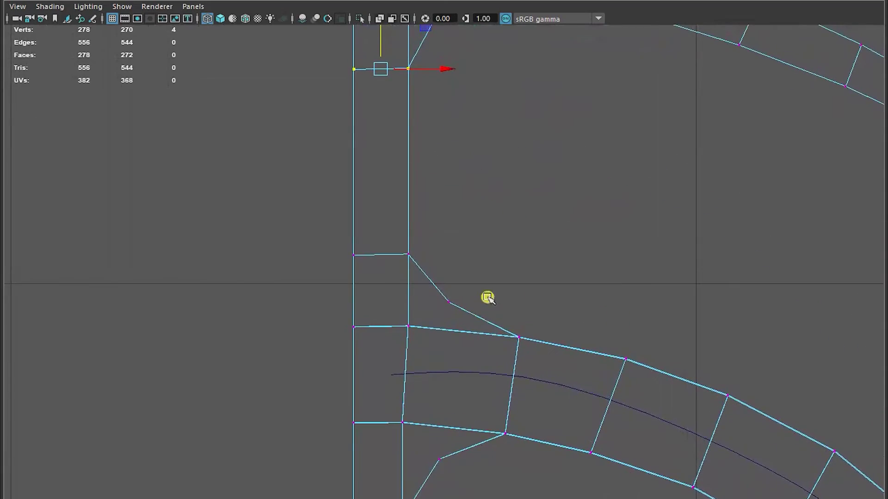
key("space")
key("space")
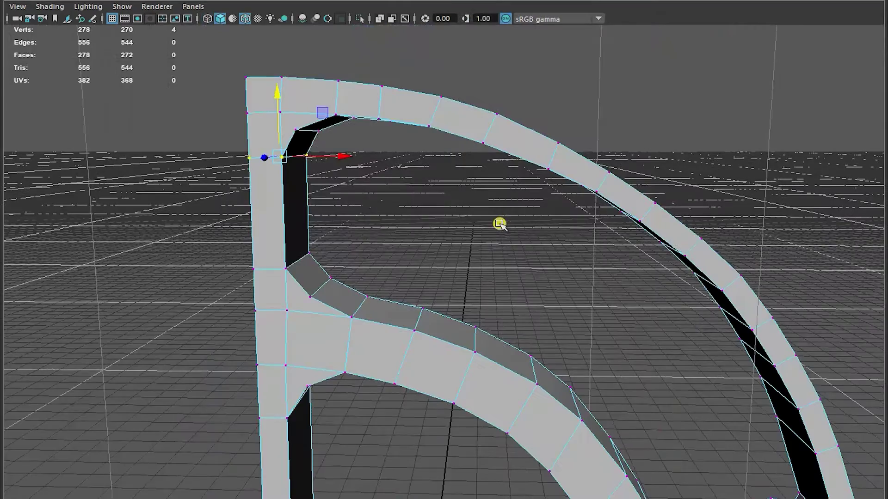
left_click_drag(543, 231, 456, 293, "alt")
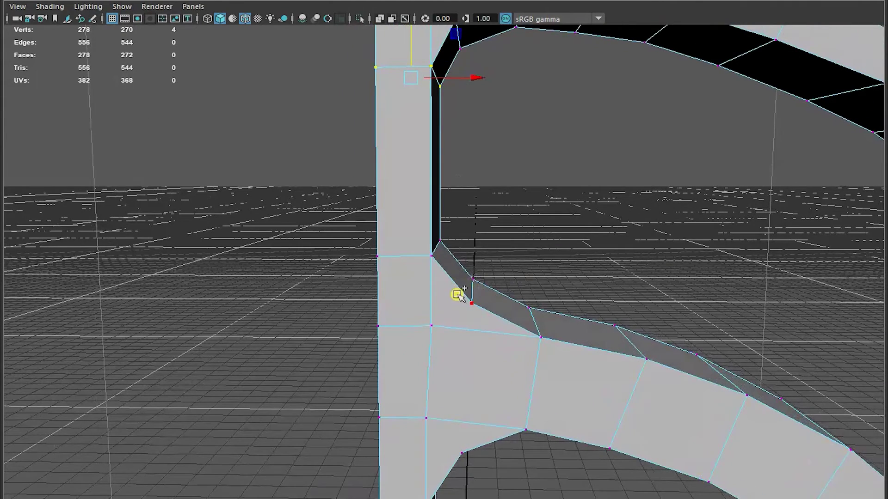
key("ctrl+shift+x")
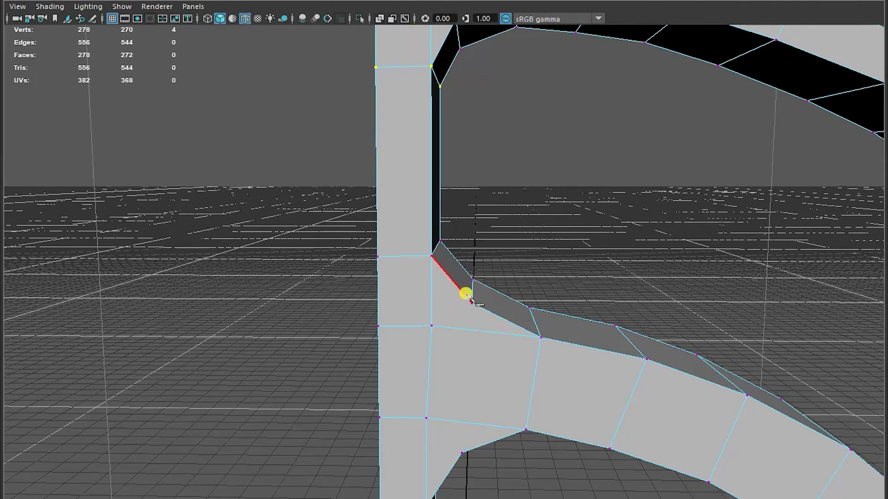
right_click_drag(470, 296, 406, 210)
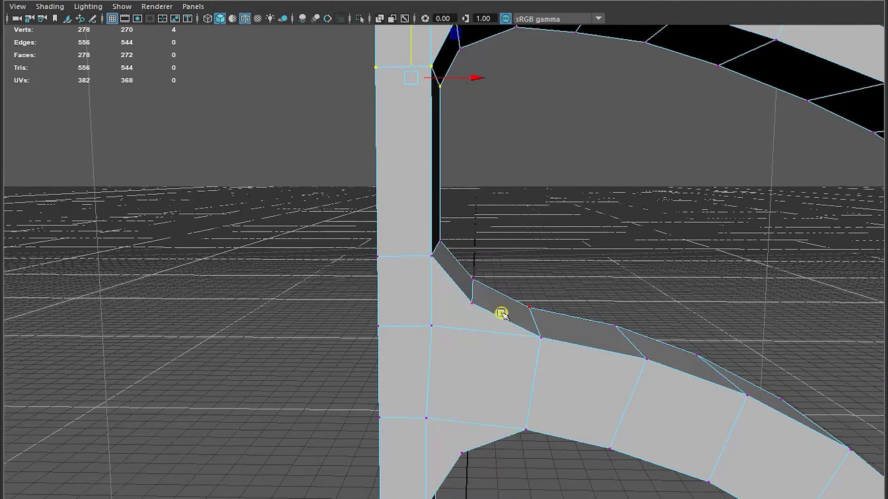
left_click(437, 324, "shift")
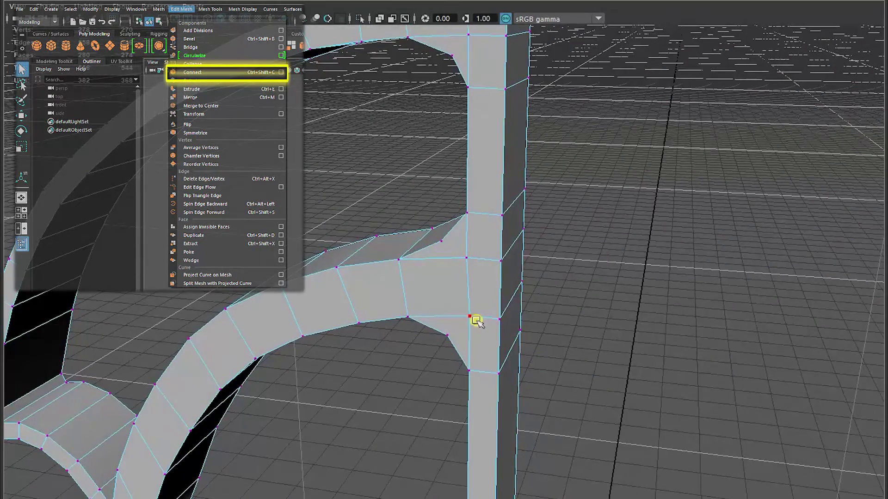
key("ctrl+shift+c")
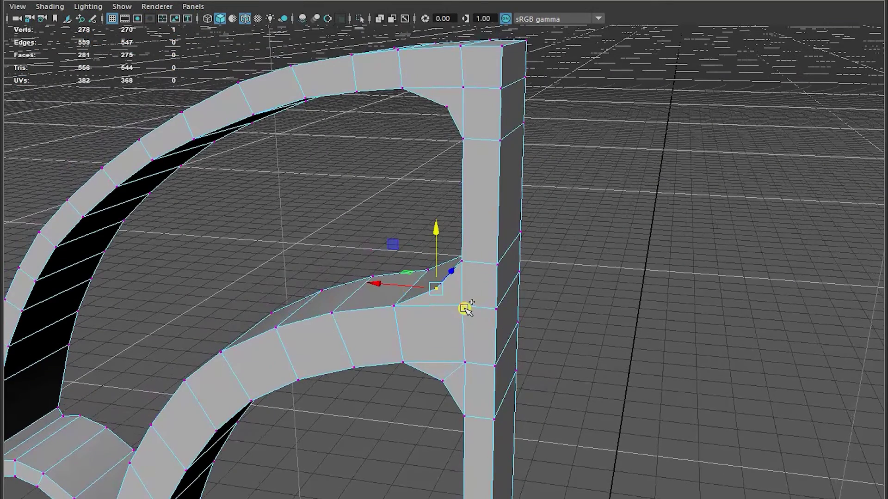
left_click(463, 308, "shift")
Step: Connect the corner vertex beneath the top rim to the adjacent bar and rim junction vertex
left_click_drag(466, 314, 222, 319, "alt")
scroll(547, 373, "down", 4)
middle_click_drag(571, 317, 558, 397, "alt")
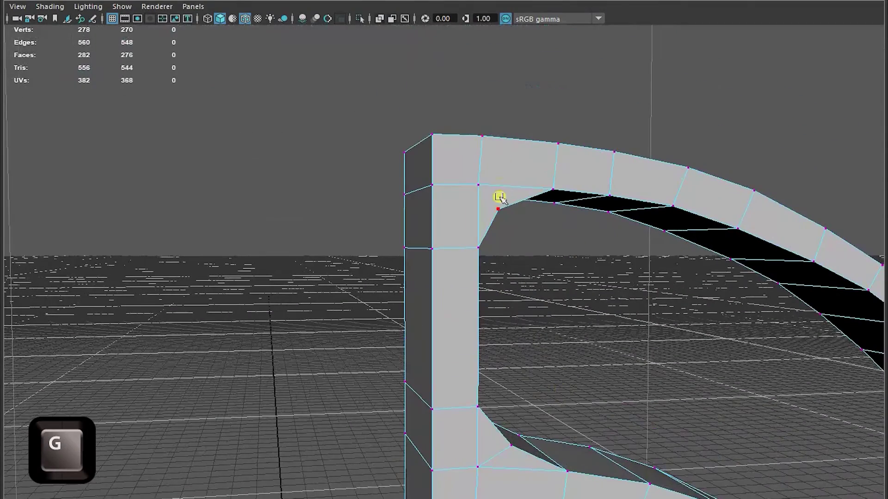
left_click(478, 185, "shift")
key("g")
left_click_drag(449, 240, 488, 284, "alt")
left_click(626, 259)
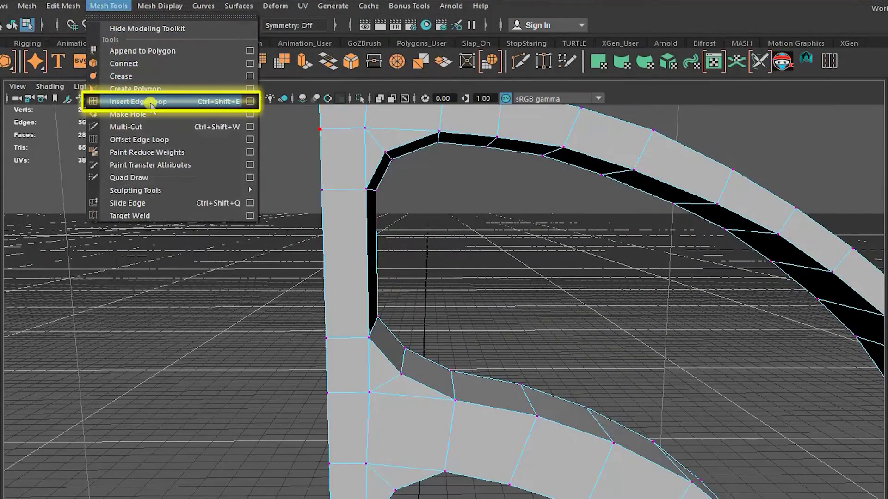
Step: Insert edge loops across both angled side faces of each of the three corners
left_click(152, 103)
left_click(390, 360)
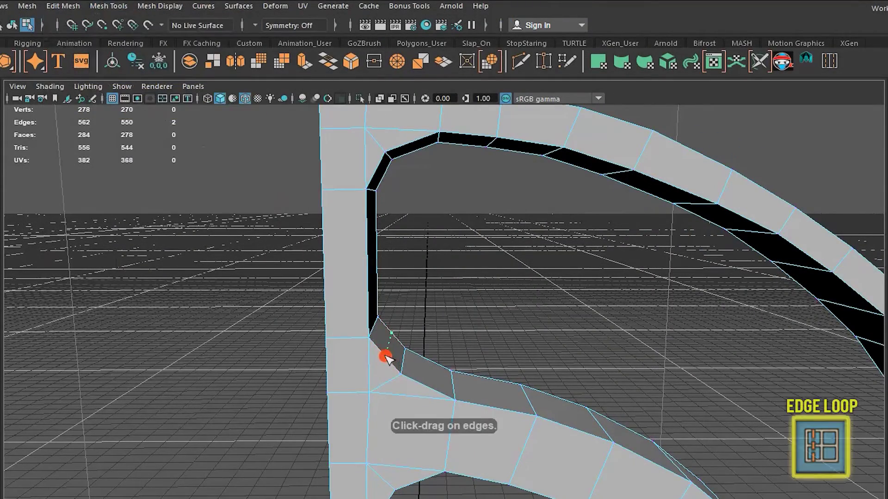
left_click(377, 165)
left_click(402, 141)
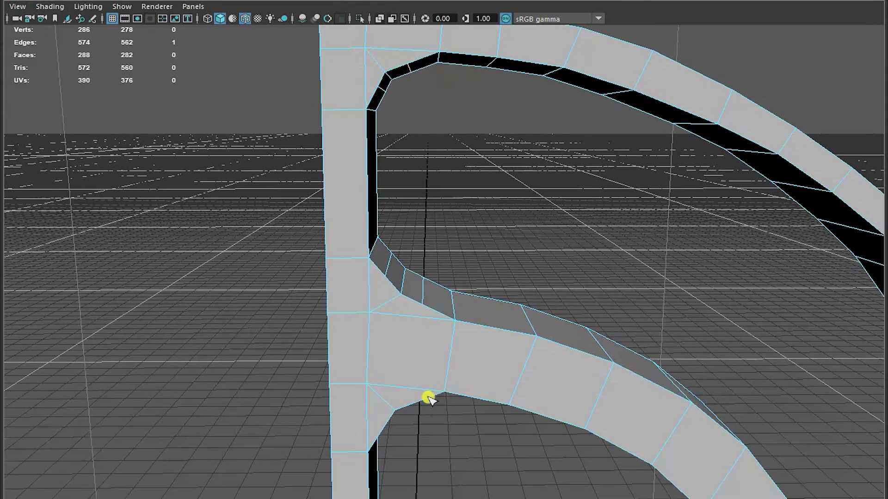
left_click(418, 483)
left_click(383, 428)
key("w")
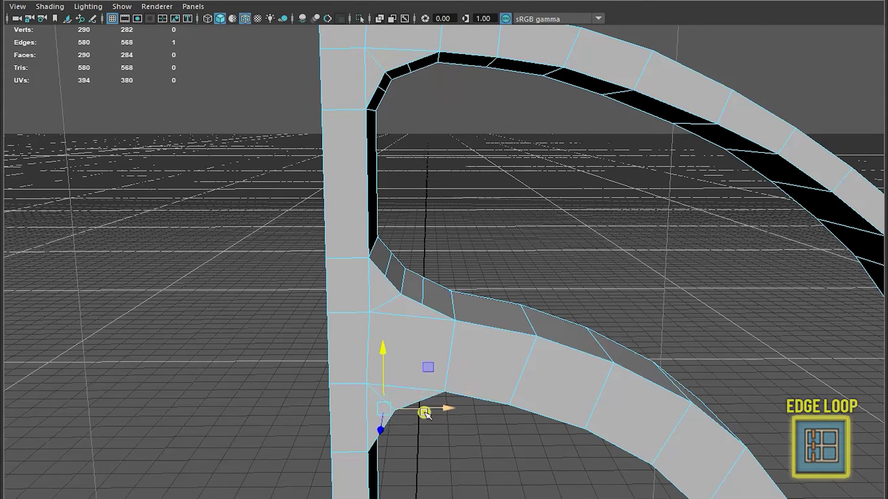
Step: Reposition the new vertices of the corners above and below the inner arch to form smooth curves
key("space")
key("space")
right_click_drag(466, 211, 424, 214)
left_click_drag(456, 257, 445, 305)
left_click(473, 321)
left_click(447, 458)
left_click(420, 490)
left_click(439, 463)
left_click(416, 485)
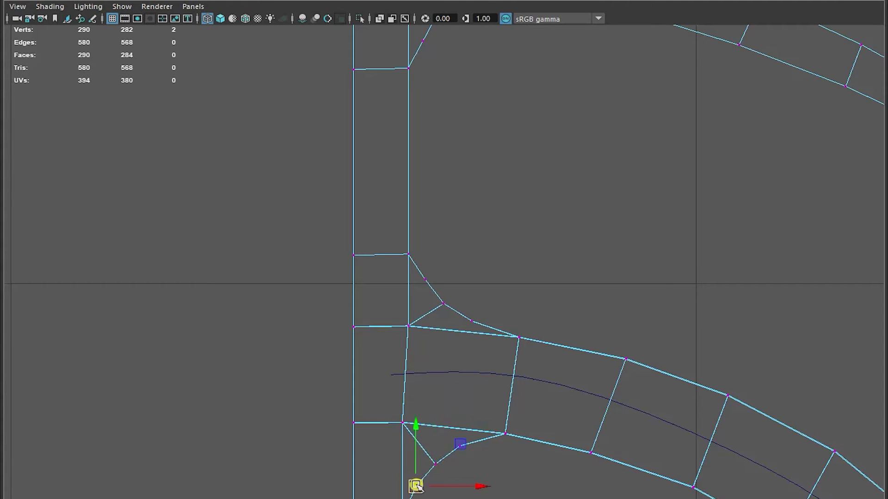
Step: Shift the vertices of the corner beneath the top rim to round its curve
middle_click_drag(453, 278, 448, 426, "alt")
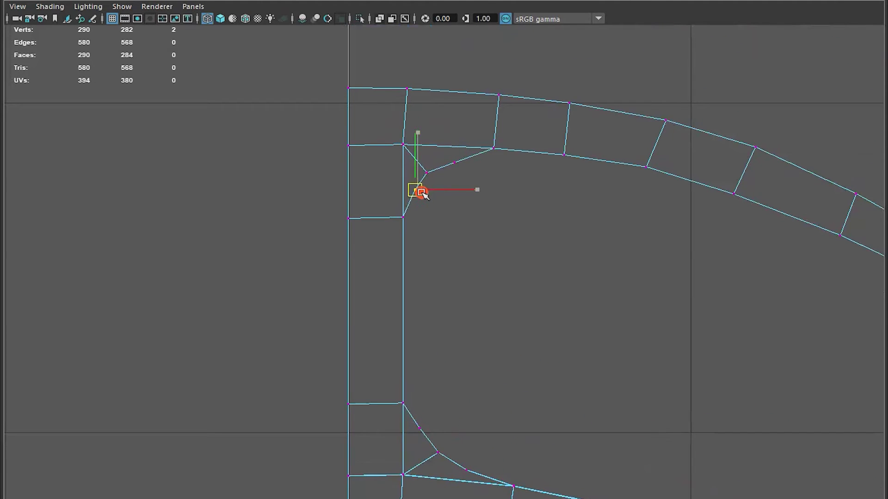
left_click(461, 167)
left_click(427, 178)
Step: Examine the frame's overall shape and rounded corners in the perspective view
key("space")
left_click_drag(717, 117, 702, 119, "alt")
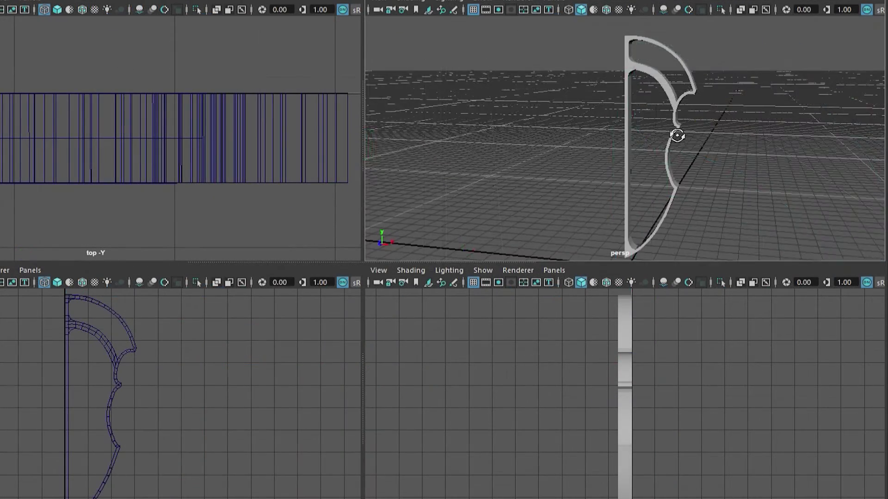
left_click_drag(677, 136, 619, 139, "alt")
right_click_drag(620, 138, 655, 143, "alt")
left_click_drag(655, 144, 615, 134, "alt")
left_click_drag(703, 120, 685, 175, "alt")
right_click_drag(685, 176, 658, 131, "alt")
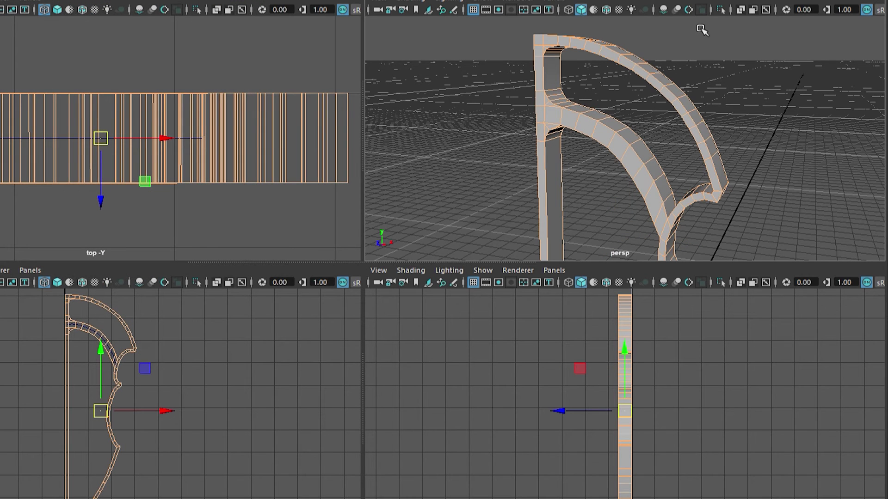
Step: Turn on multisample anti-aliasing for the viewport display
left_click(720, 54)
left_click_drag(719, 57, 724, 91, "alt")
left_click(695, 10)
right_click_drag(723, 91, 738, 66, "alt")
left_click_drag(739, 66, 704, 115, "alt")
middle_click_drag(704, 115, 702, 81, "alt")
left_click_drag(702, 81, 664, 153, "alt")
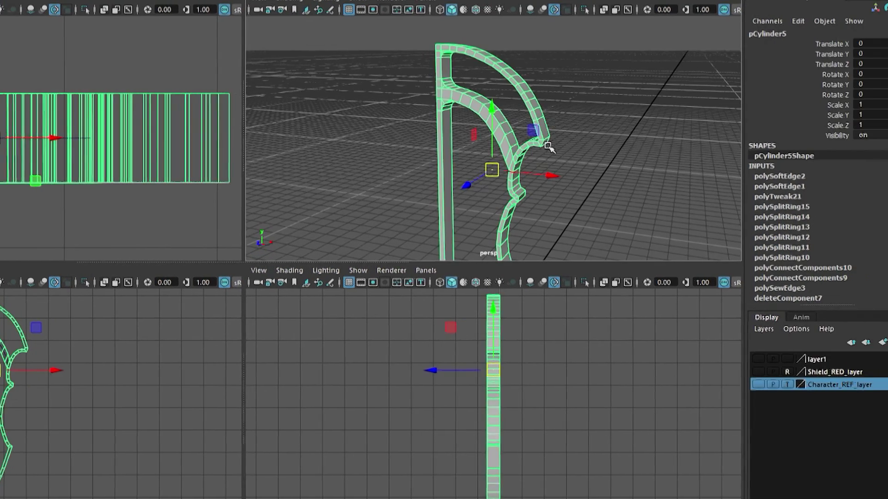
Step: Set the angle of the frame's polySoftEdge2 operation to 0 and deselect the frame
left_click(757, 176)
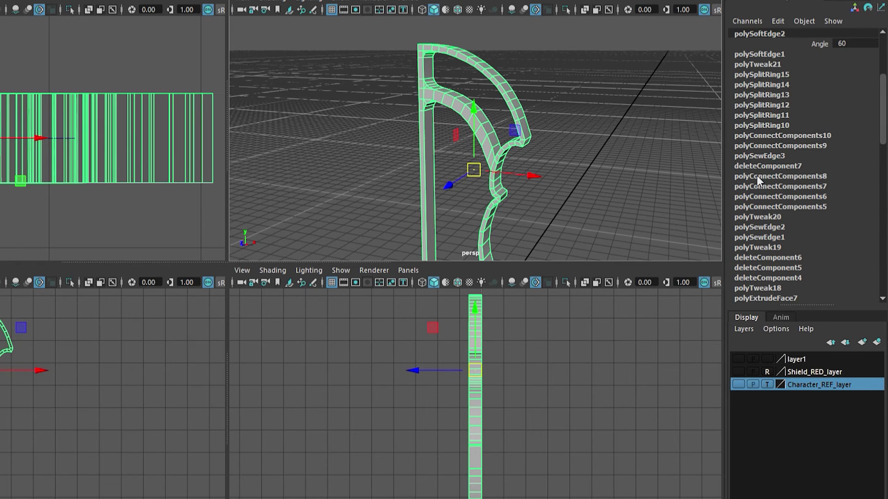
scroll(784, 135, "up", 3)
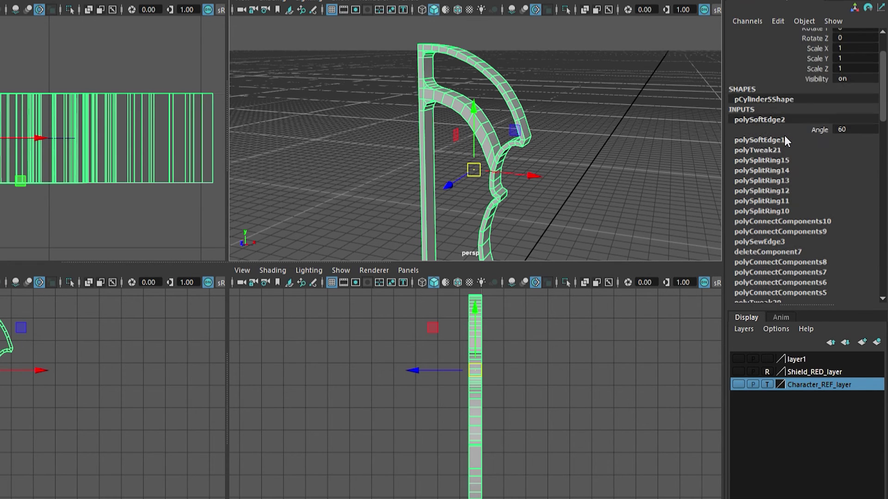
double_click(851, 131)
type("0")
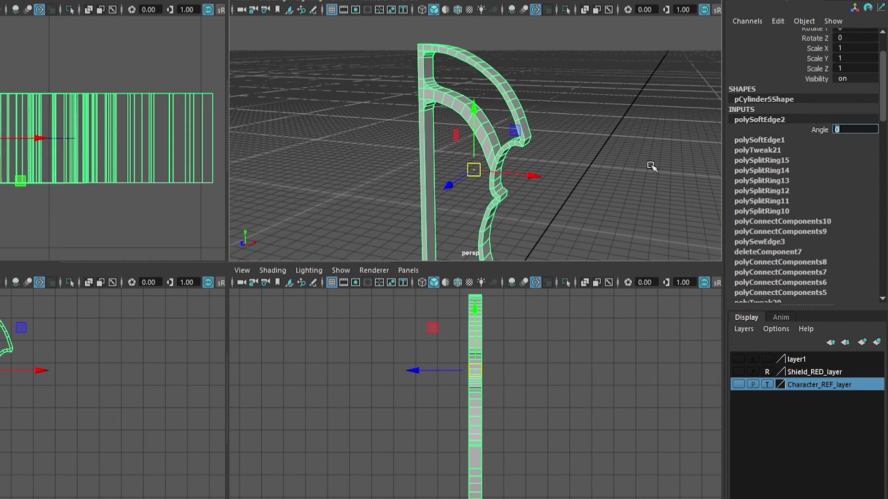
left_click(631, 175)
left_click_drag(533, 146, 513, 184, "alt")
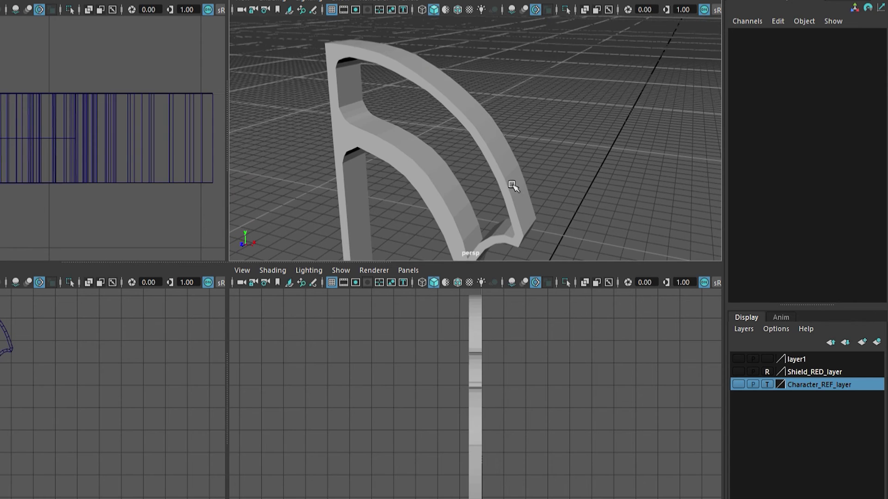
Step: Set the angle of the frame's polySoftEdge2 operation to 180 and deselect the frame to inspect its shading
left_click(510, 168)
left_click(783, 177)
left_click(855, 44)
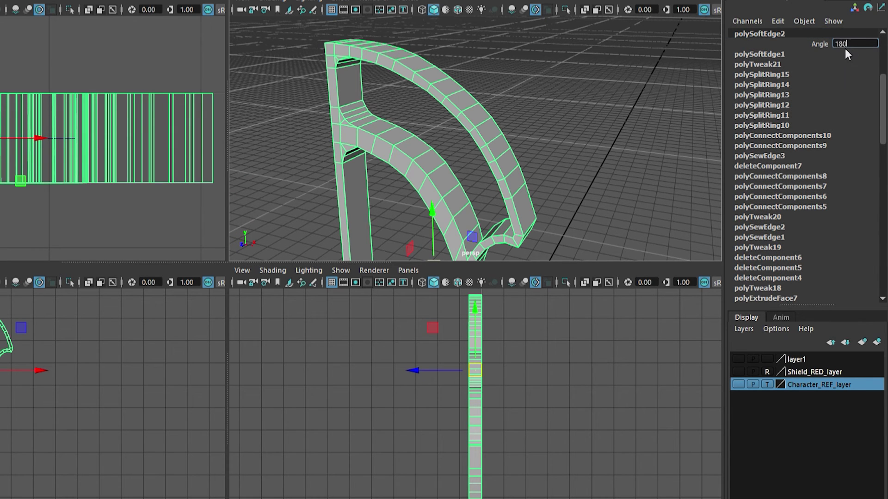
key("Return")
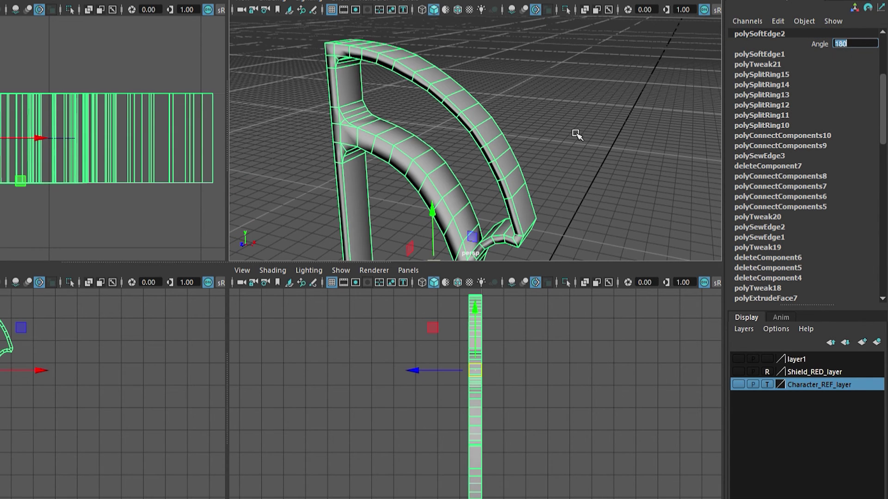
left_click(574, 135)
left_click_drag(509, 145, 559, 149, "alt")
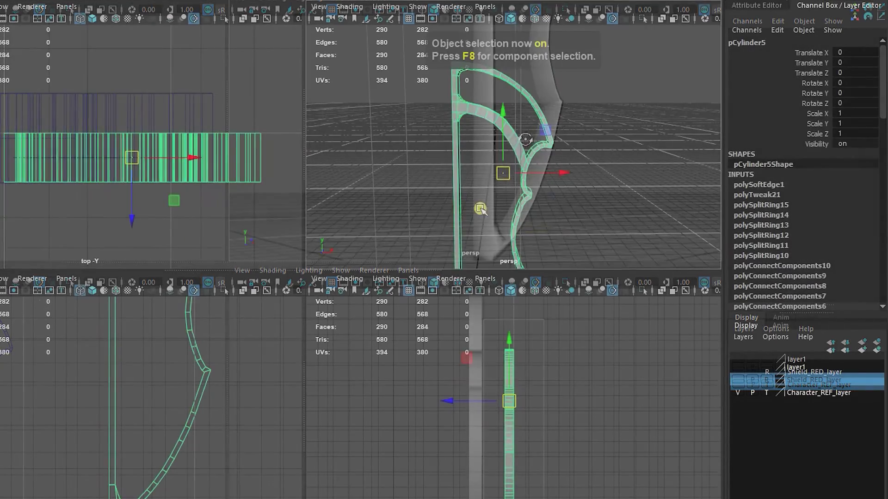
Step: Insert an edge loop across the frame's long straight vertical bar, near the middle of its length
middle_click_drag(469, 194, 475, 171, "alt")
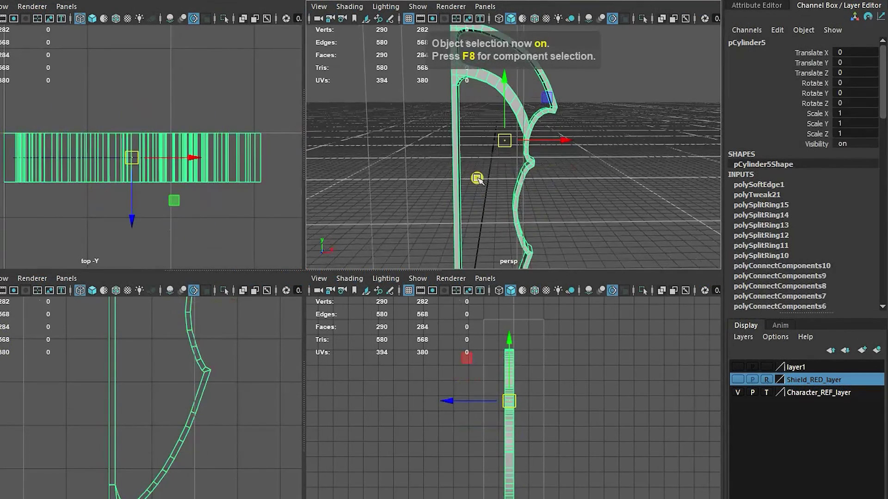
key("space")
right_click_drag(498, 244, 322, 235, "alt")
middle_click_drag(323, 249, 353, 191, "alt")
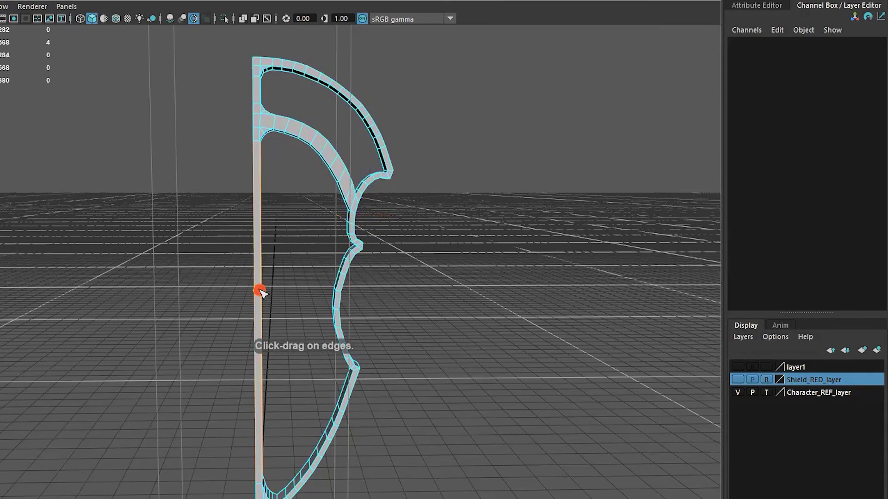
left_click(258, 292)
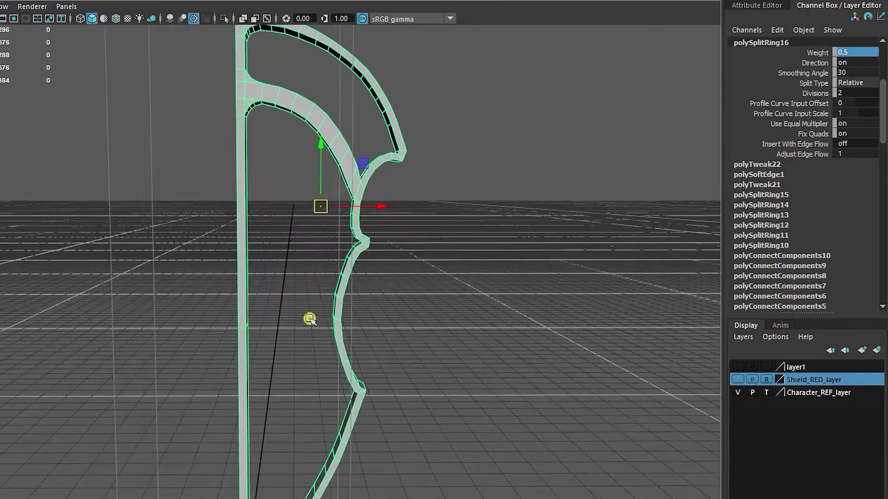
Step: Bevel the new edge loop on the vertical bar with a fraction of 0.8 and 4 segments
left_click_drag(307, 317, 268, 380, "alt")
right_click_drag(291, 228, 219, 136)
double_click(238, 323)
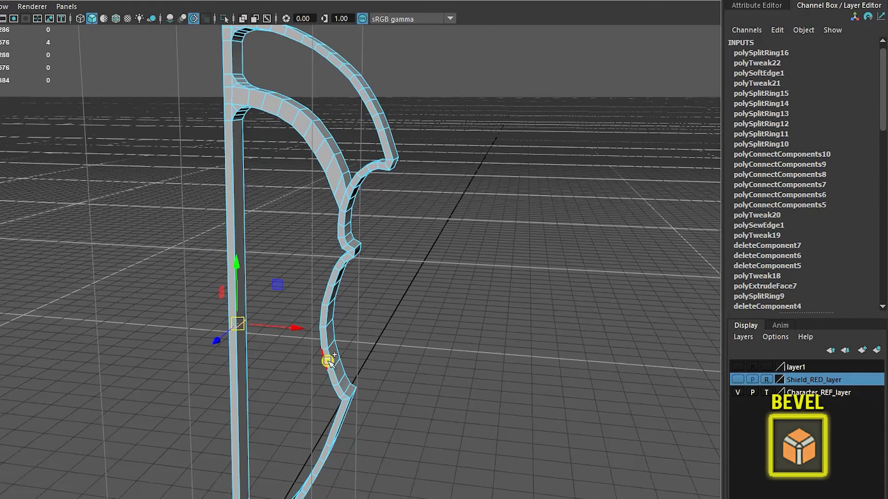
key("ctrl+b")
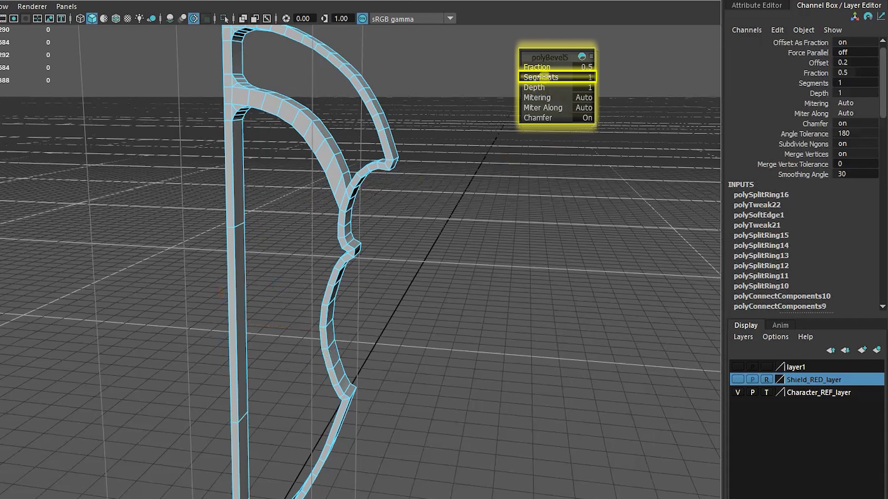
left_click_drag(542, 79, 539, 76)
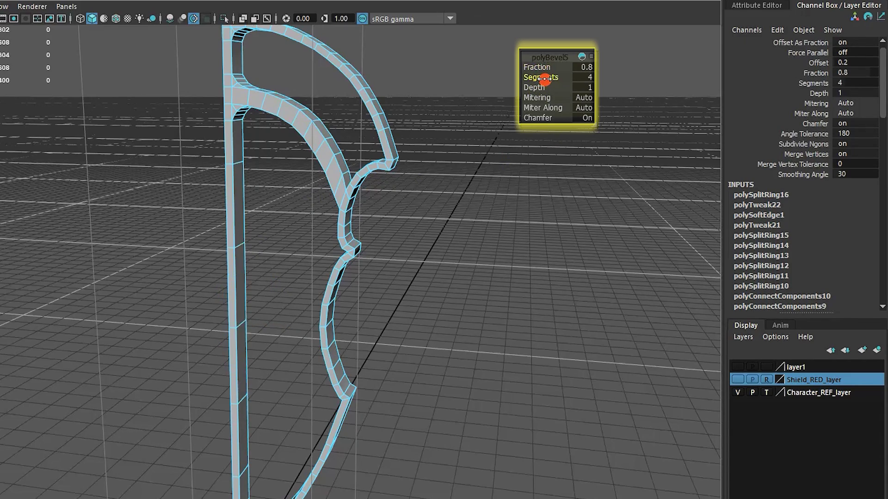
left_click_drag(452, 182, 499, 189, "alt")
left_click_drag(305, 208, 338, 241, "alt")
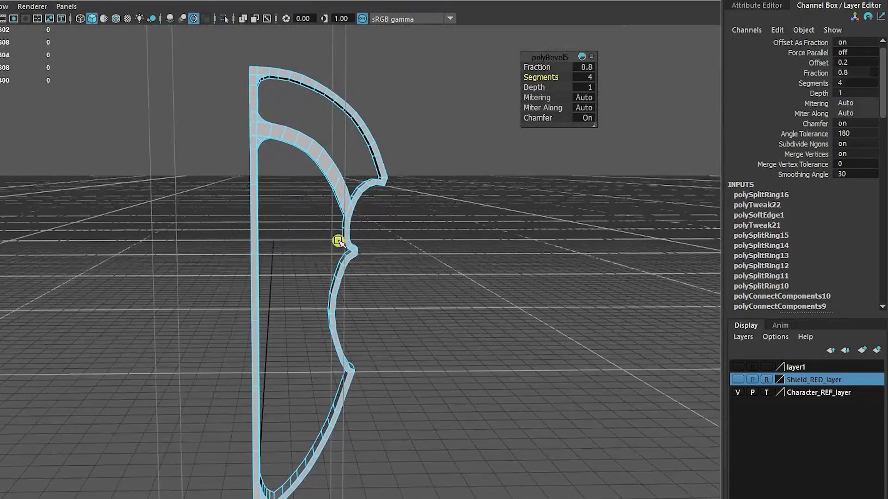